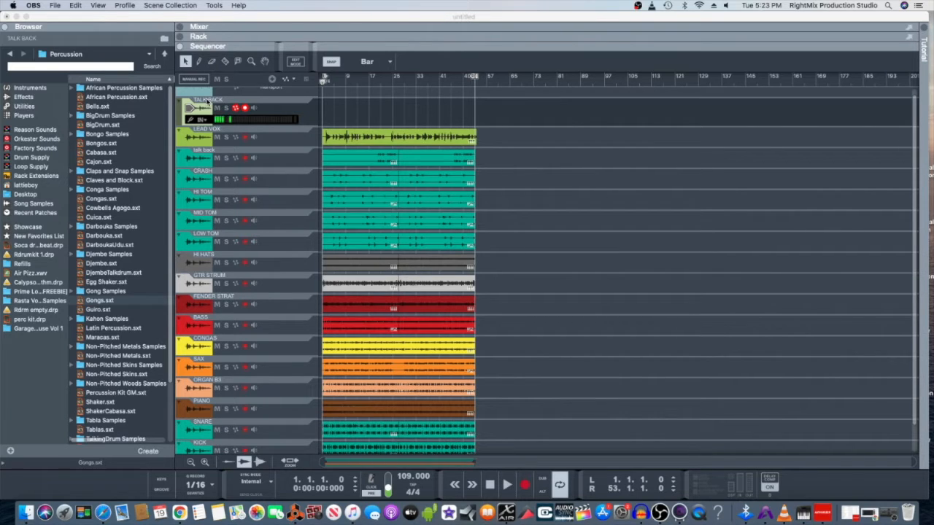
- Open the X-AIR-Edit mixer window over Reason's multitrack session from the Dock
left_click(506, 513)
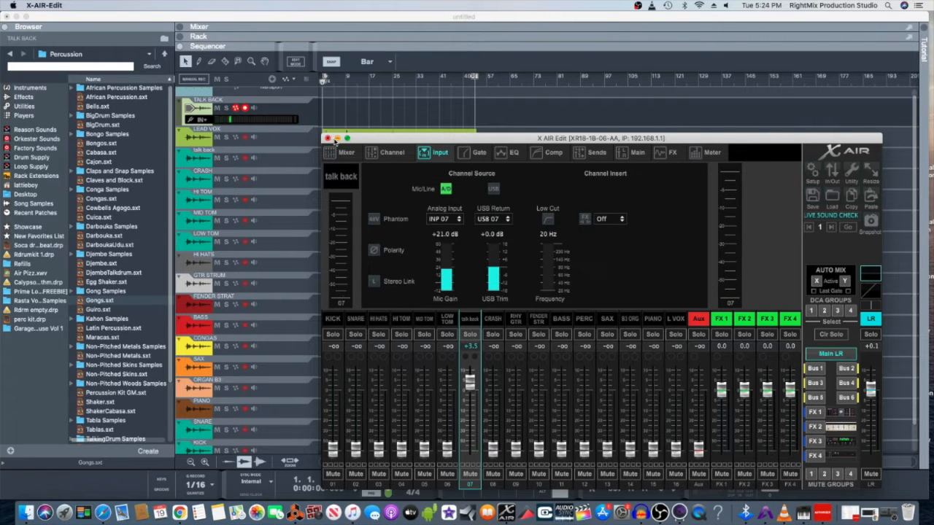
- Close the X AIR Edit window, scroll through the track list, and bring Reason's sequencer forward
left_click(329, 138)
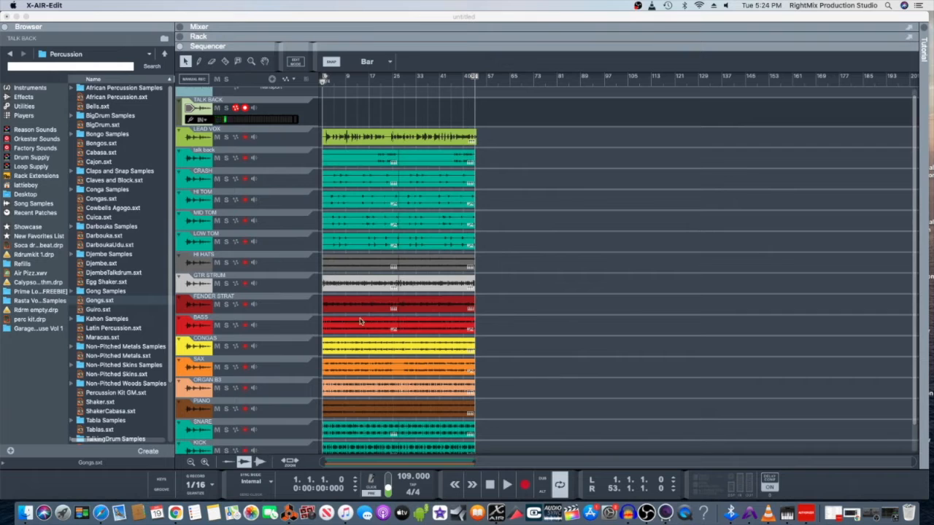
scroll(359, 316, "down", 2)
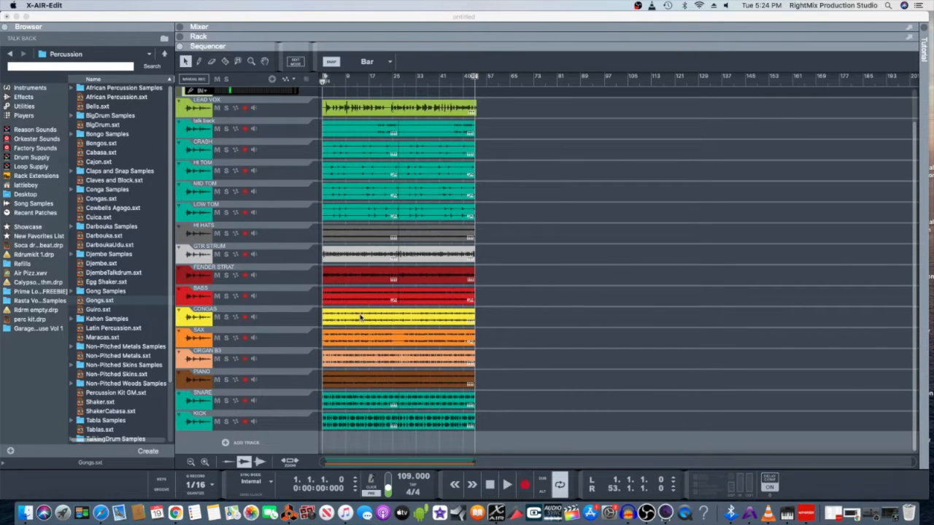
scroll(359, 316, "up", 2)
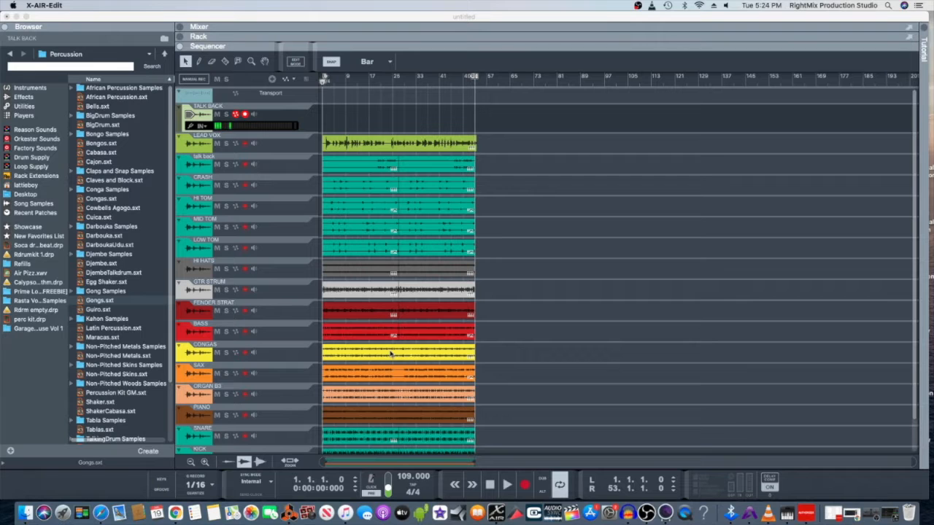
scroll(390, 354, "down", 1)
scroll(390, 354, "down", 2)
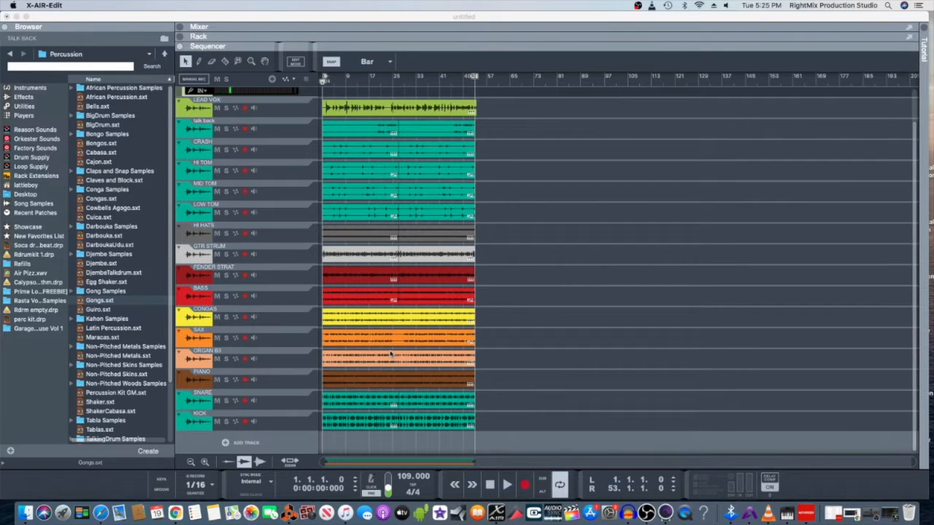
scroll(410, 289, "up", 3)
scroll(410, 290, "down", 3)
left_click(114, 18)
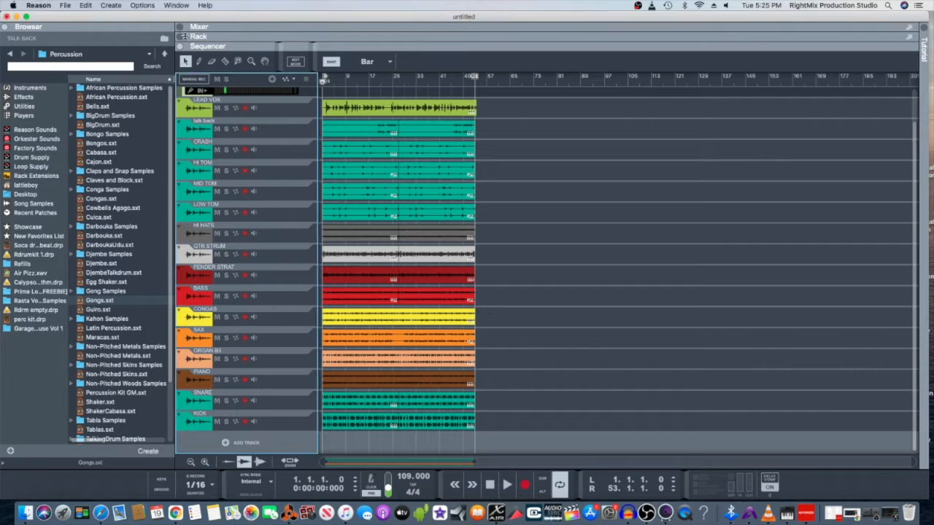
- Expand Reason's mixer to show every channel strip from KICK and SNARE to LEAD VOX
left_click(187, 28)
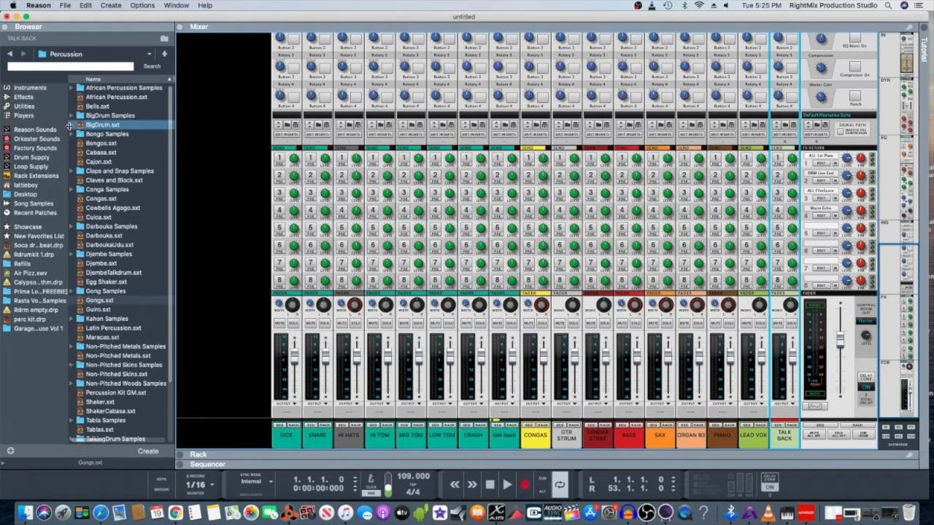
left_click(37, 6)
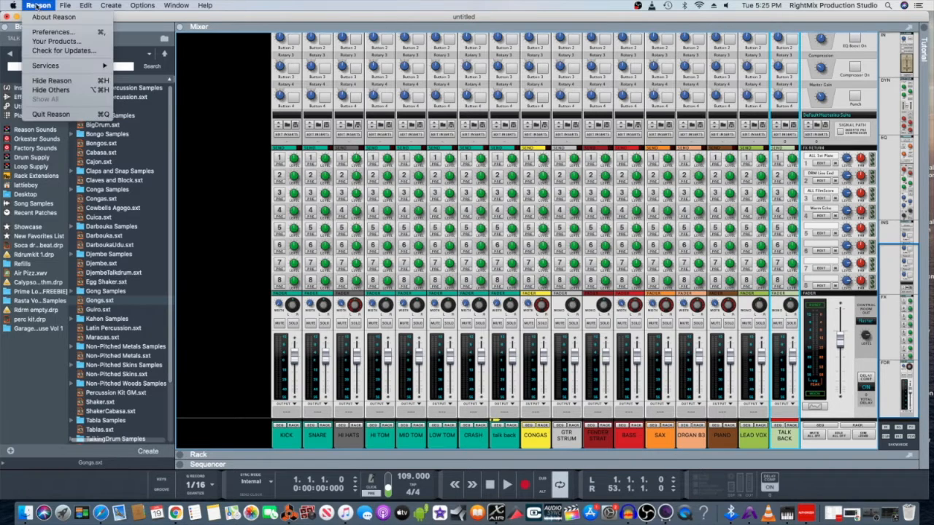
left_click(45, 32)
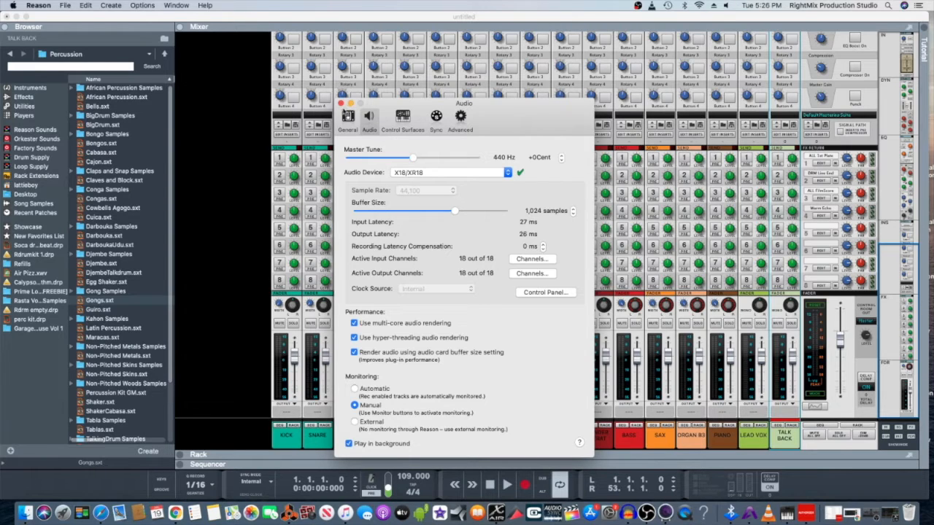
left_click(341, 103)
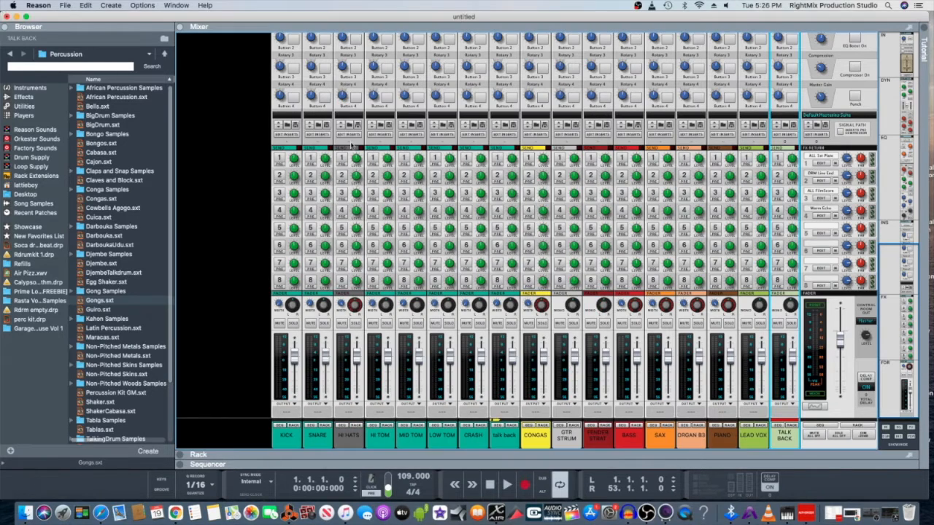
key("F6")
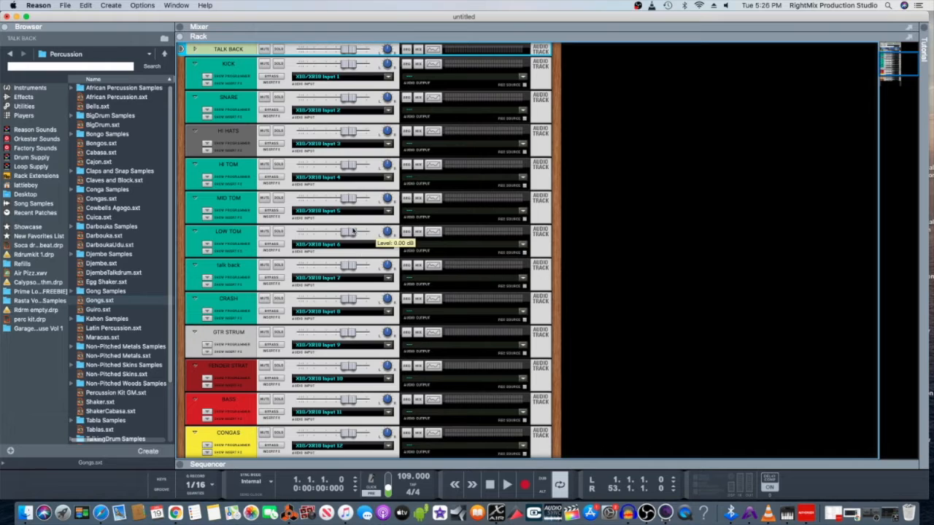
scroll(355, 208, "up", 4)
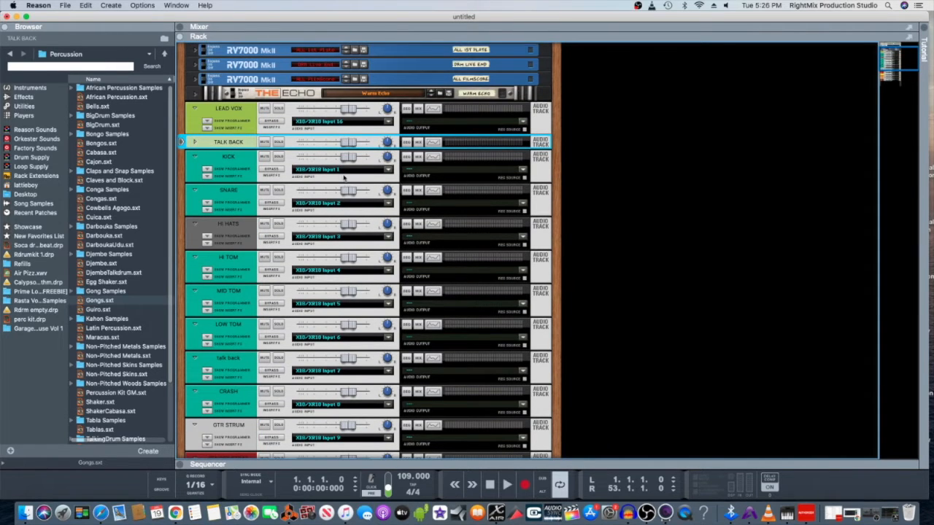
left_click(336, 170)
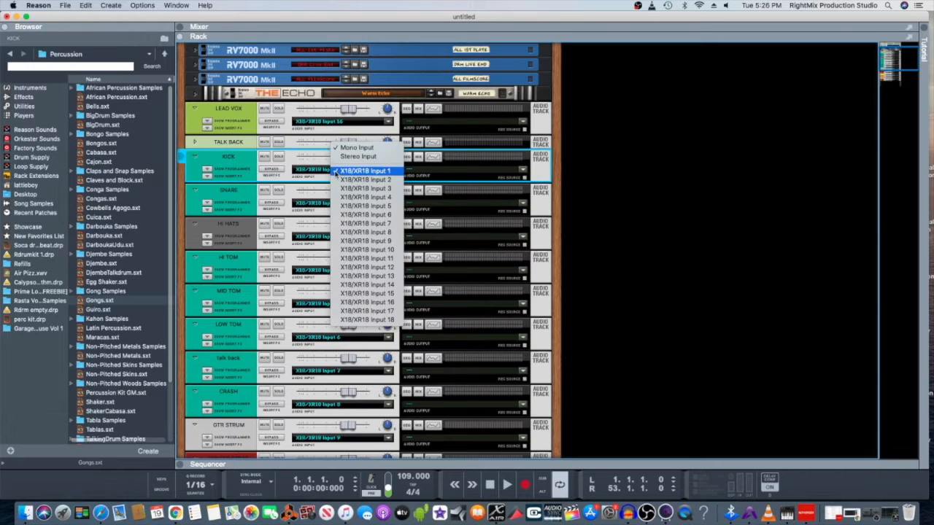
left_click(337, 171)
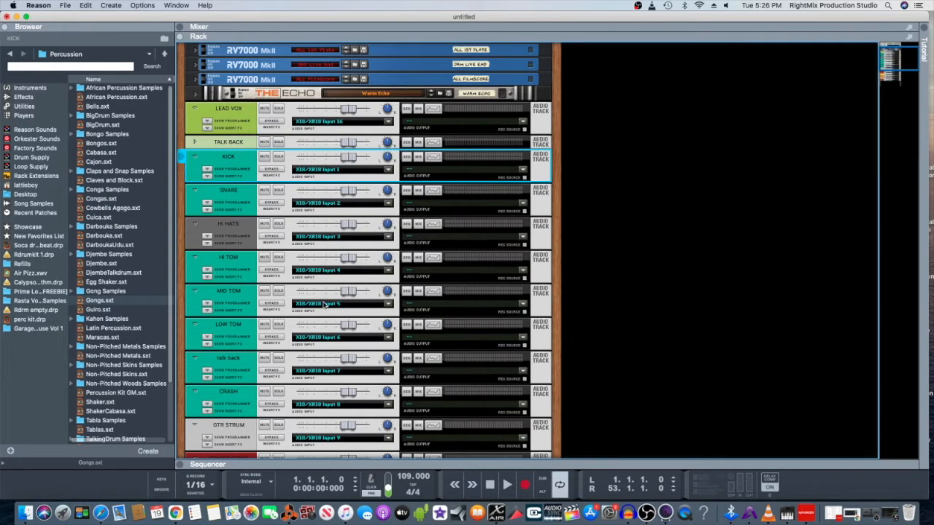
scroll(326, 305, "down", 5)
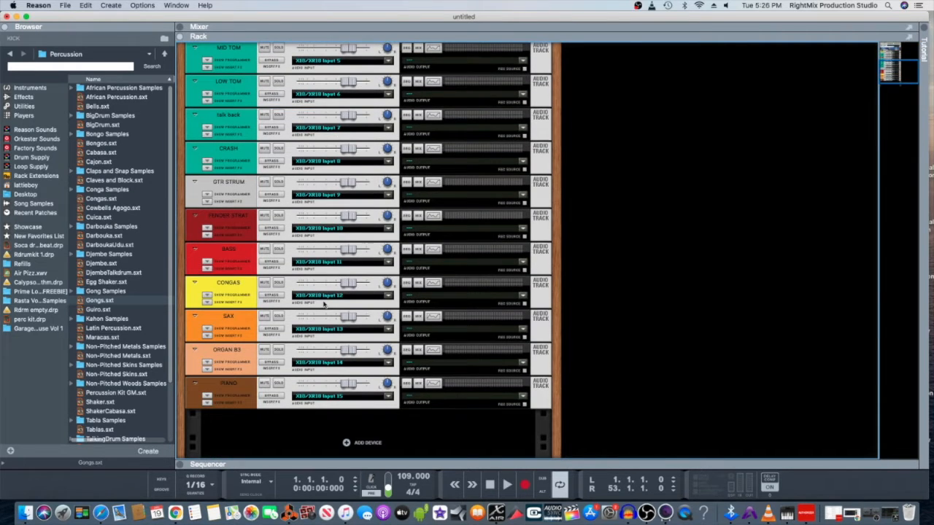
scroll(325, 305, "up", 5)
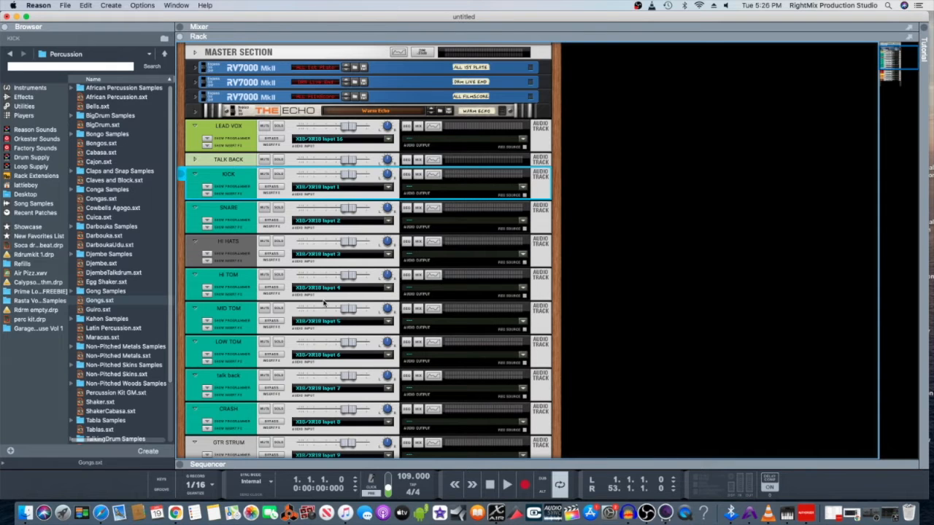
key("Tab")
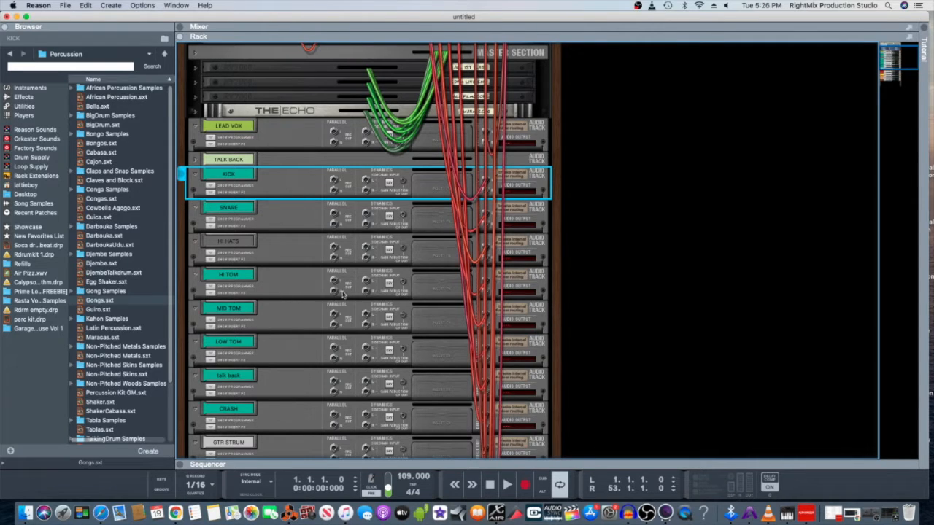
scroll(344, 294, "up", 4)
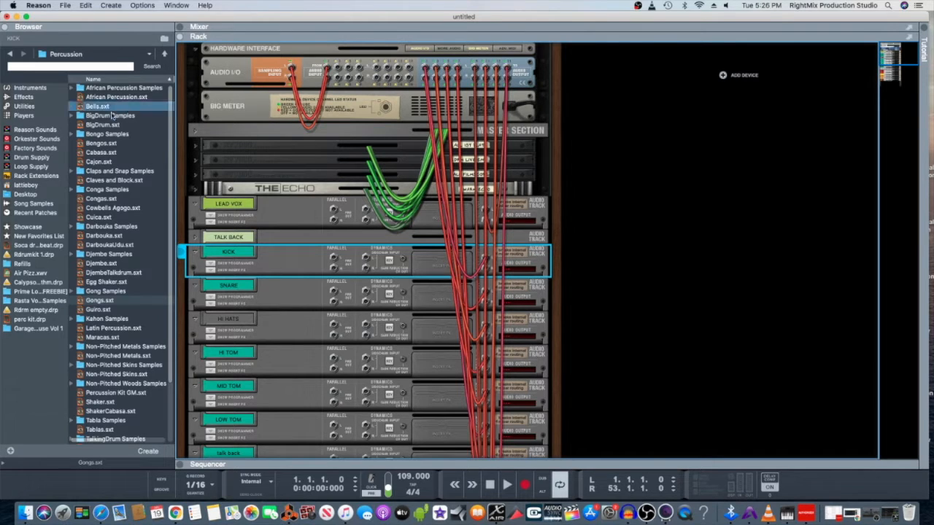
left_click(193, 134)
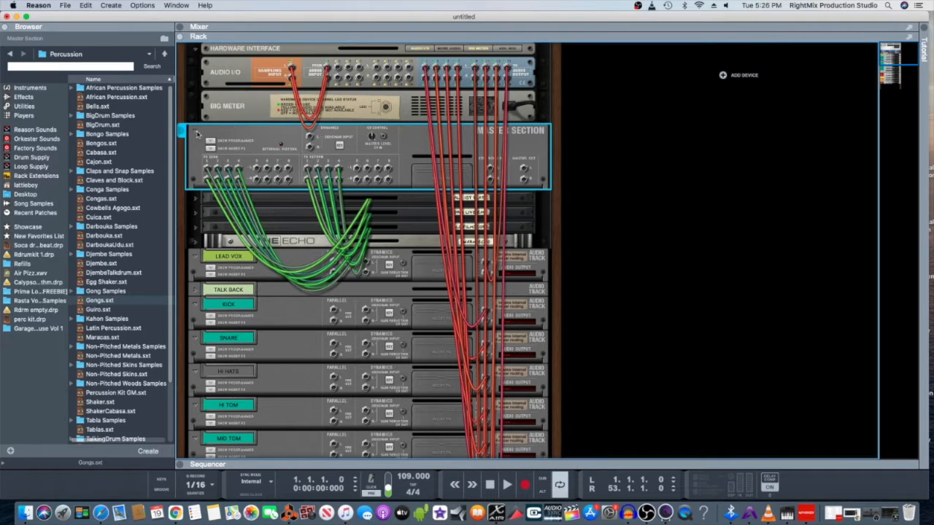
left_click(194, 131)
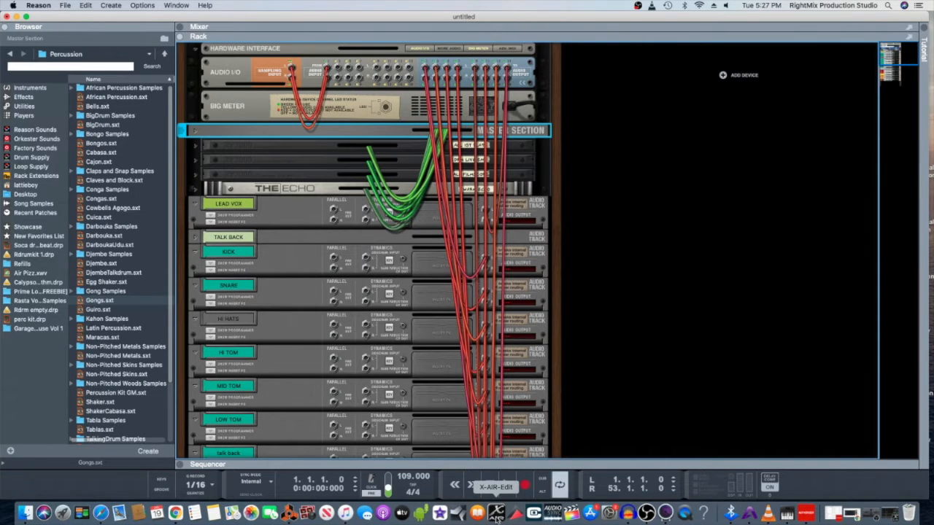
key("F5")
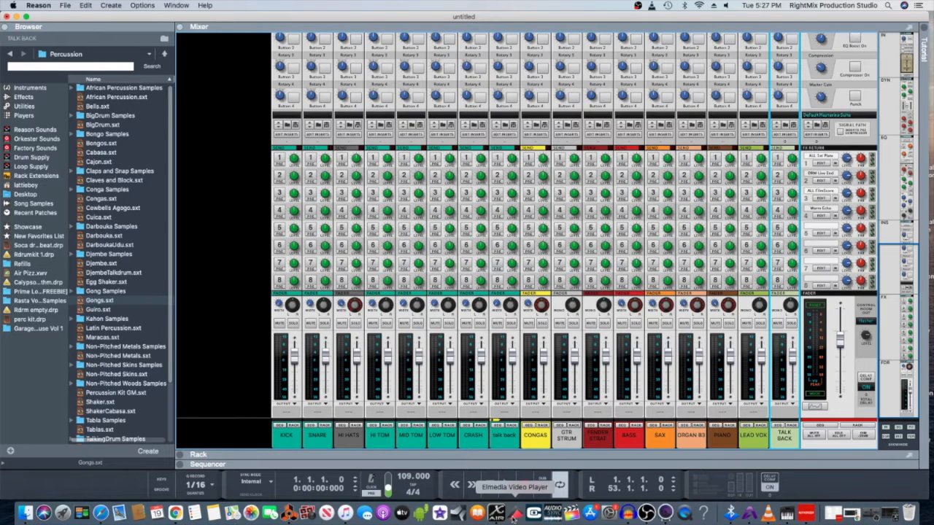
- Resize X-AIR-Edit beside Reason's mixer, start song playback, and bring the XR18 mixer forward
left_click(496, 513)
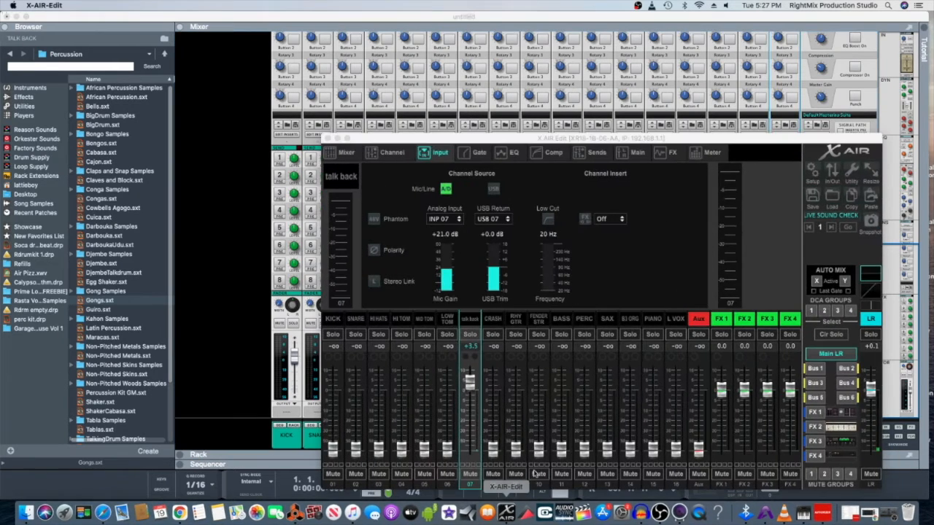
double_click(442, 18)
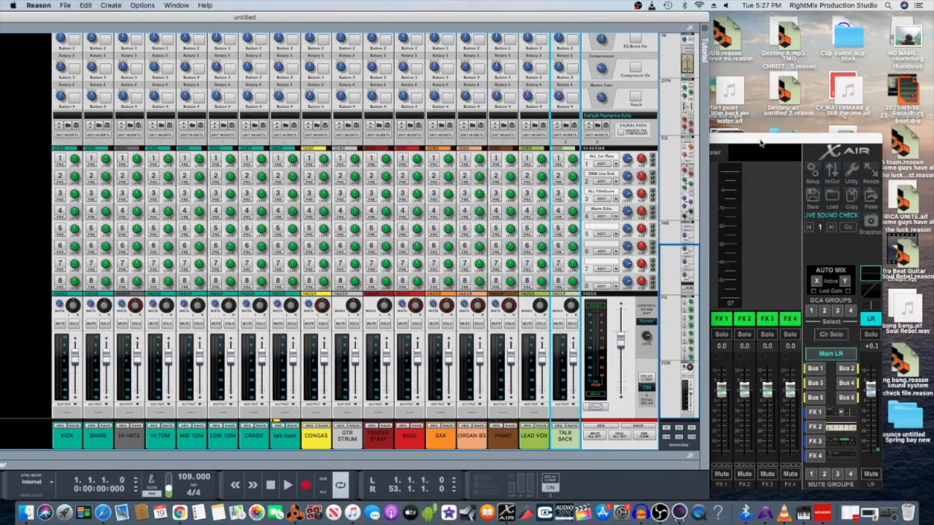
double_click(759, 143)
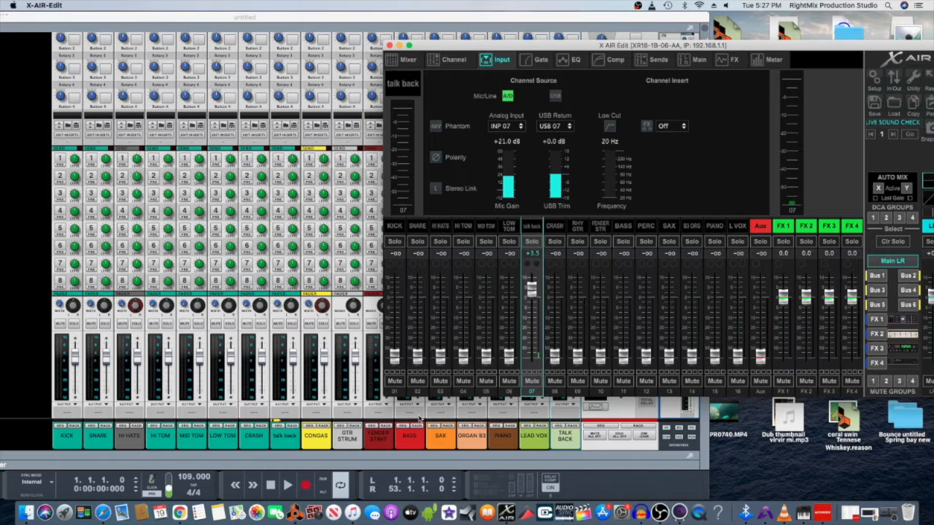
left_click(289, 486)
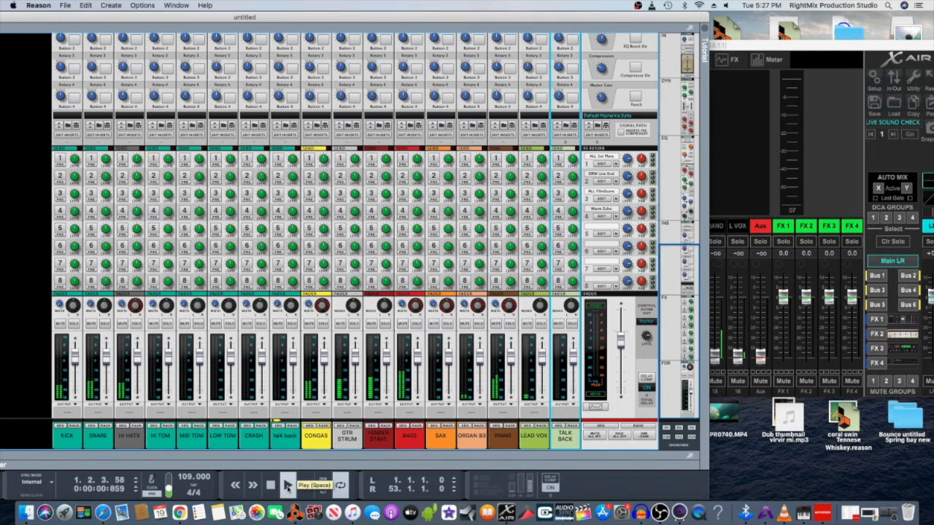
left_click(796, 50)
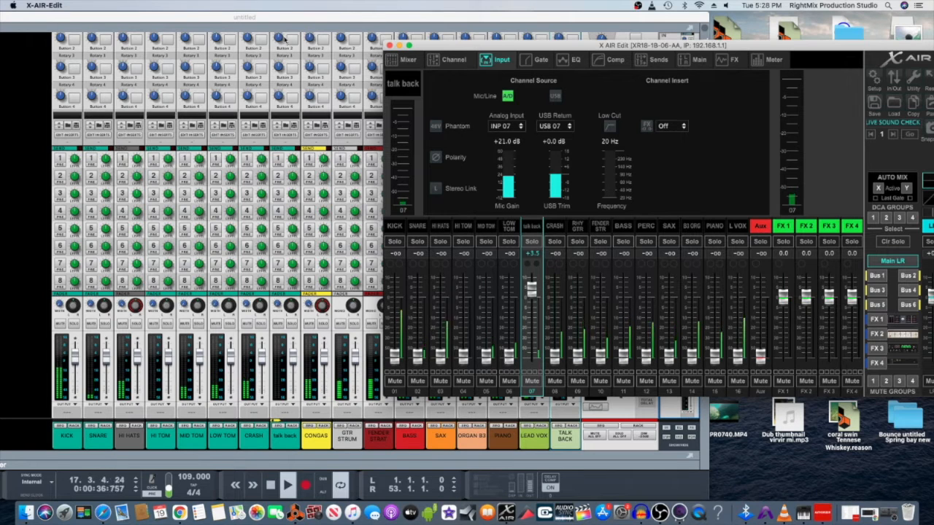
- Show Reason's rack, then its sequencer tracks, and reposition the Reason window
left_click(303, 16)
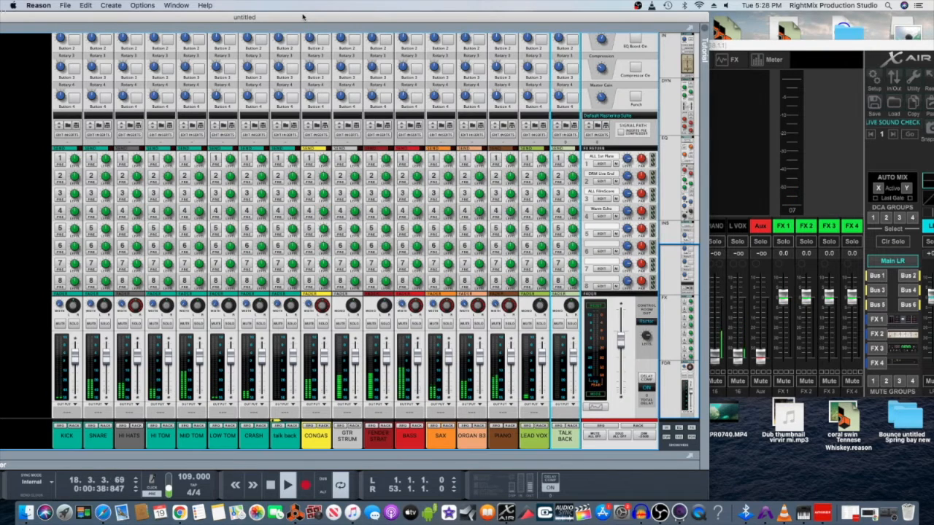
key("F6")
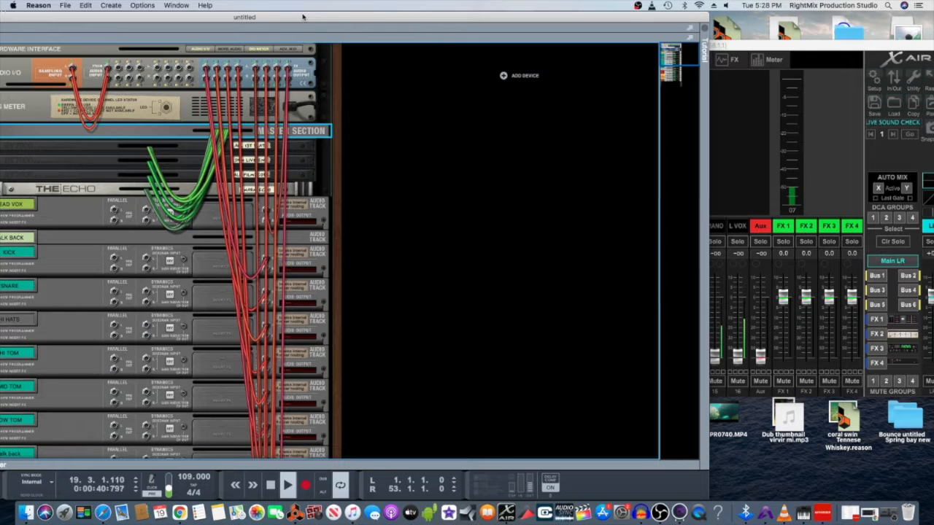
key("F7")
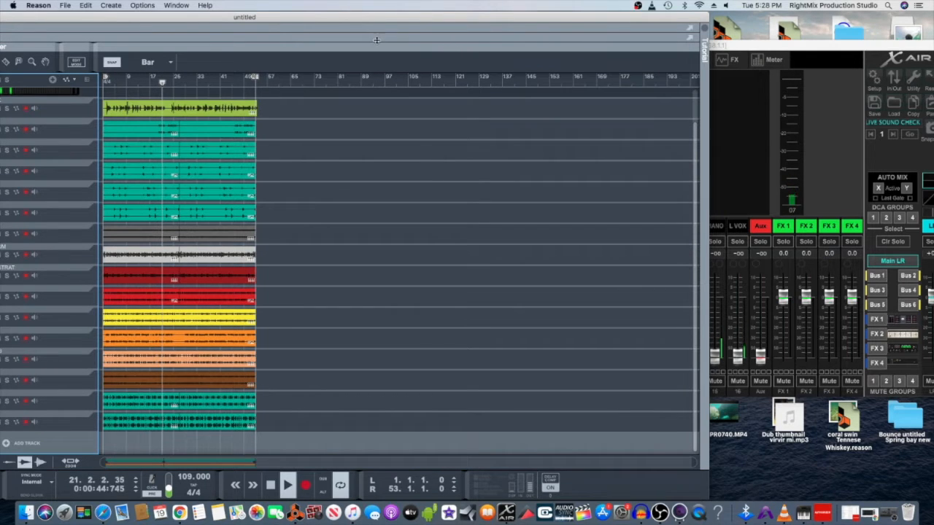
left_click_drag(376, 21, 455, 18)
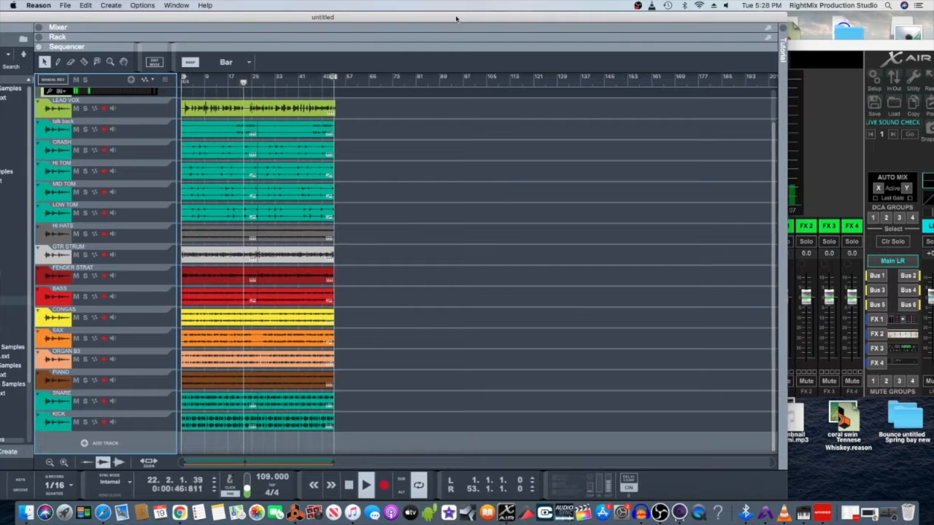
left_click_drag(455, 18, 400, 18)
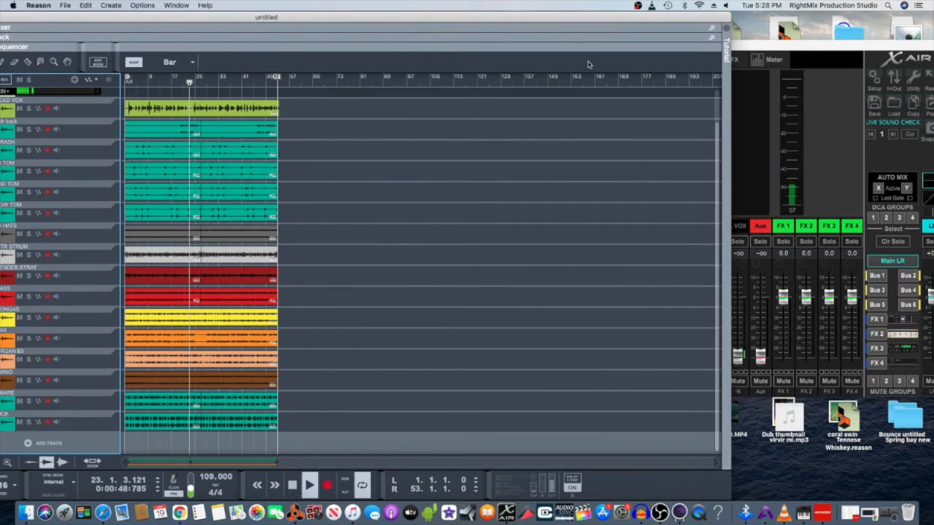
- Check input settings for KICK, SNARE, HI HATS, HI TOM and L VOX, then show the Mixer overview
left_click(779, 50)
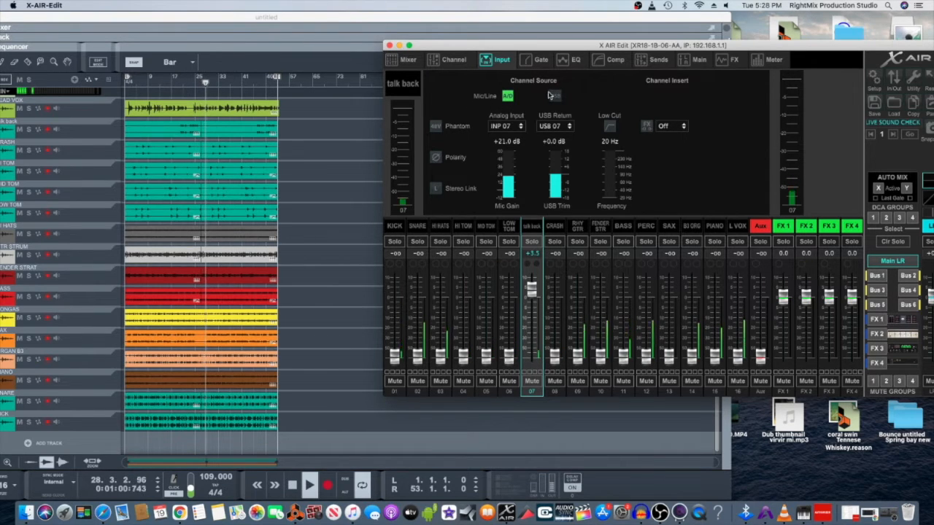
left_click(396, 228)
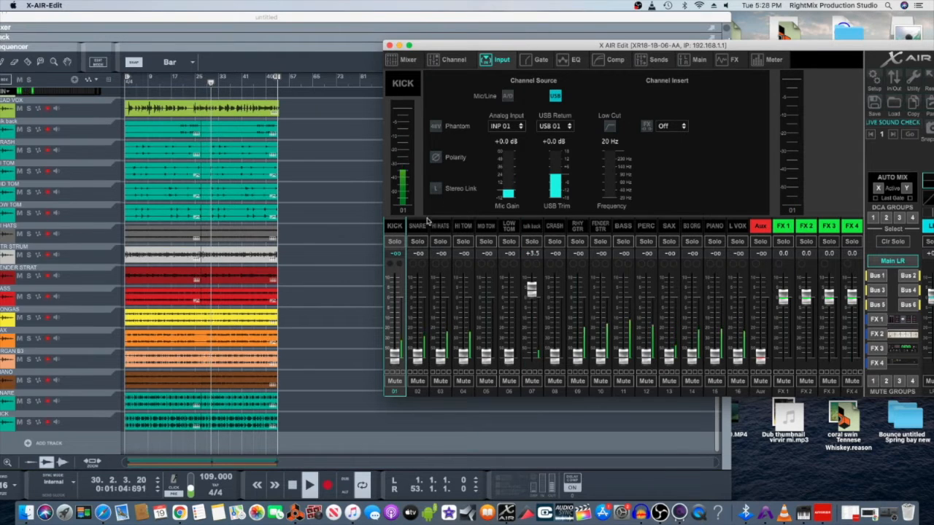
left_click(421, 228)
left_click(440, 229)
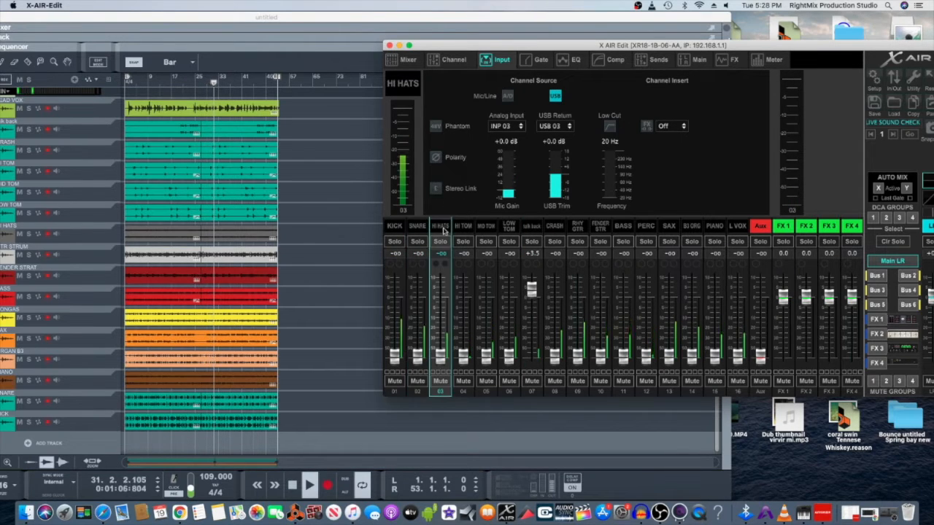
left_click(461, 229)
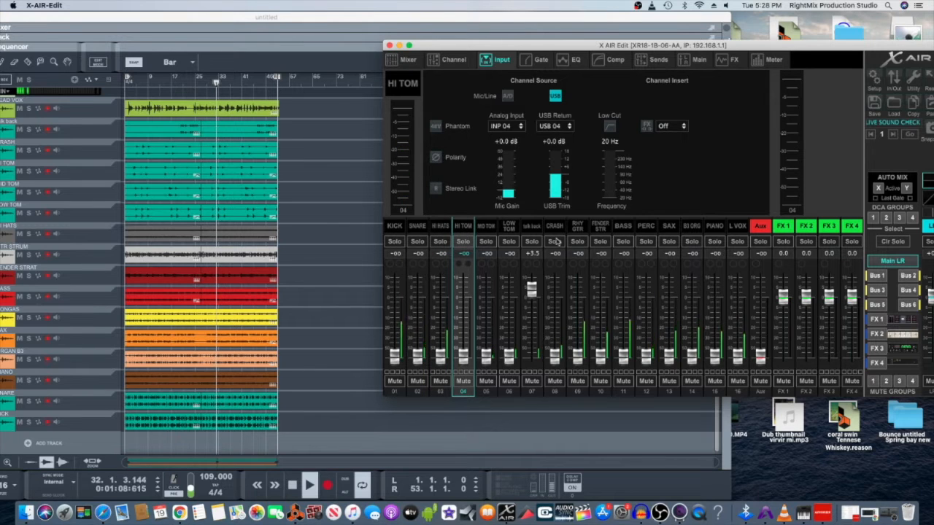
left_click(738, 227)
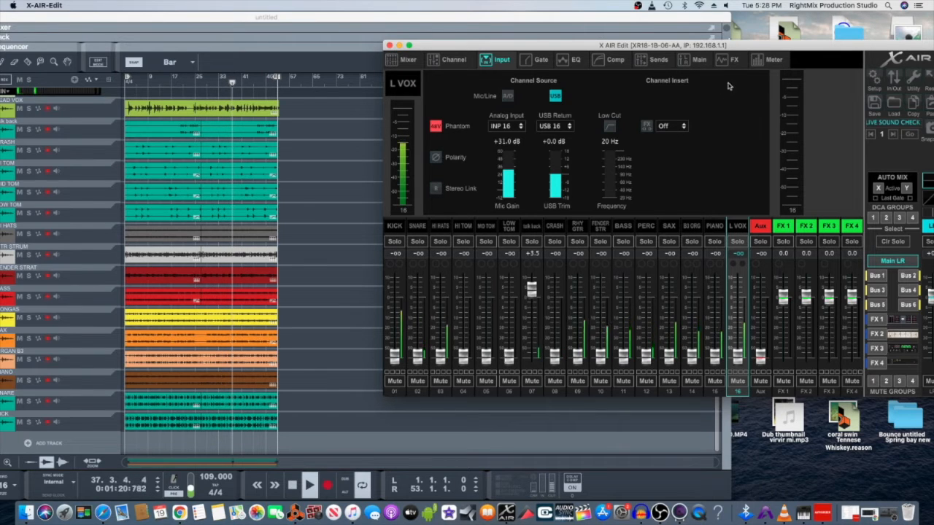
left_click(403, 63)
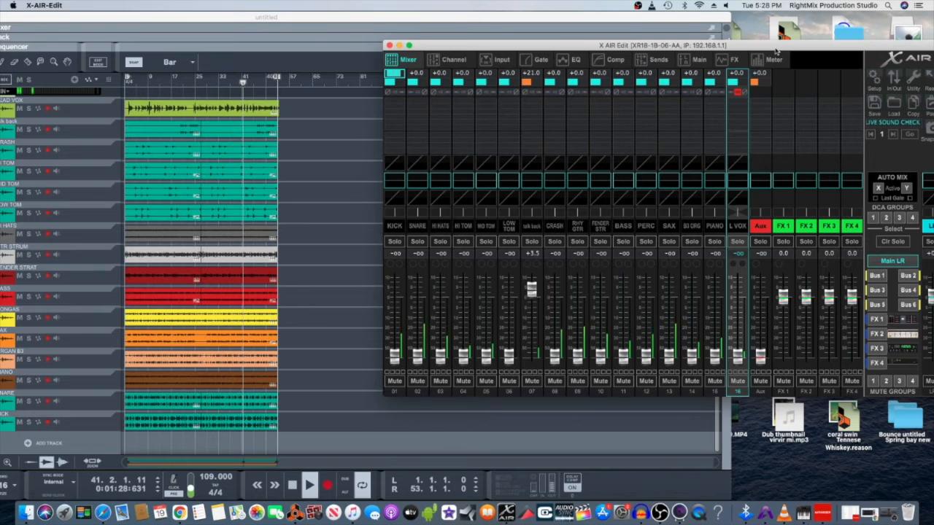
- Move X AIR Edit further left and show the full Channel page for KICK (01)
left_click_drag(776, 51, 695, 52)
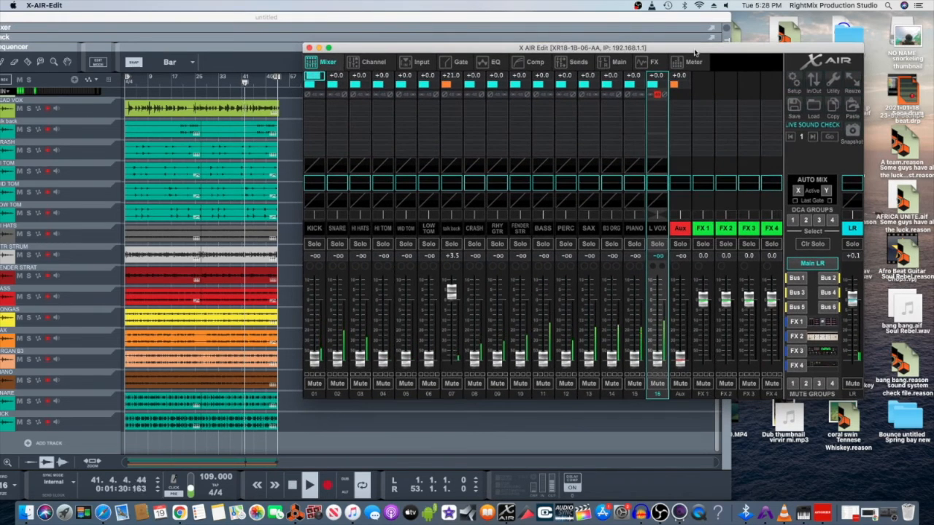
left_click(372, 61)
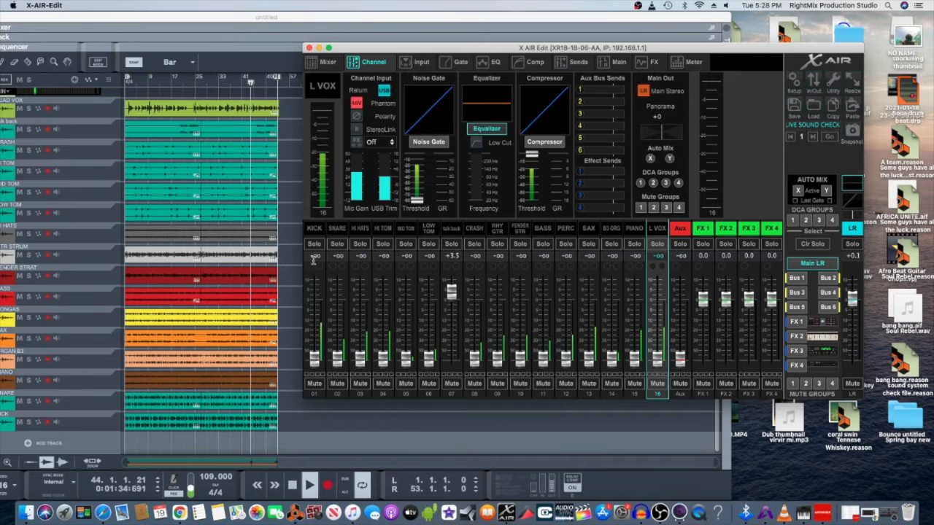
left_click(314, 231)
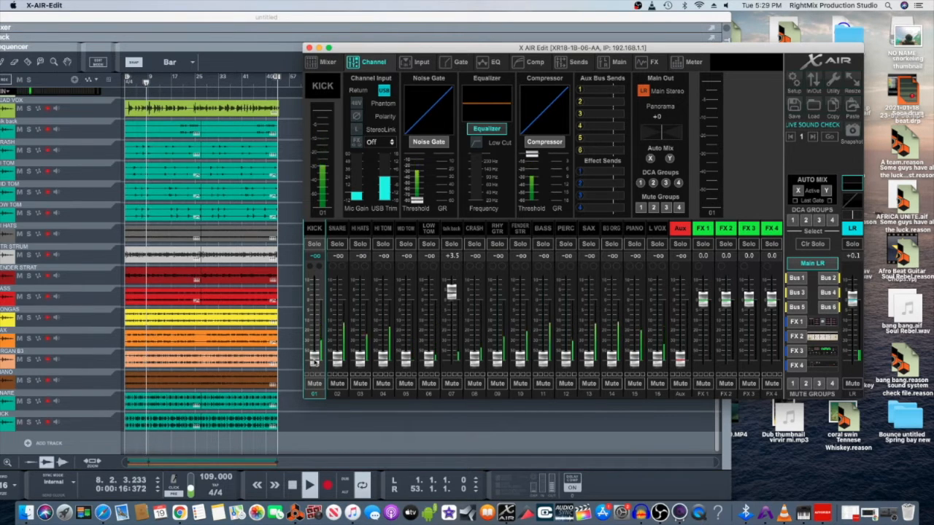
left_click_drag(316, 363, 315, 321)
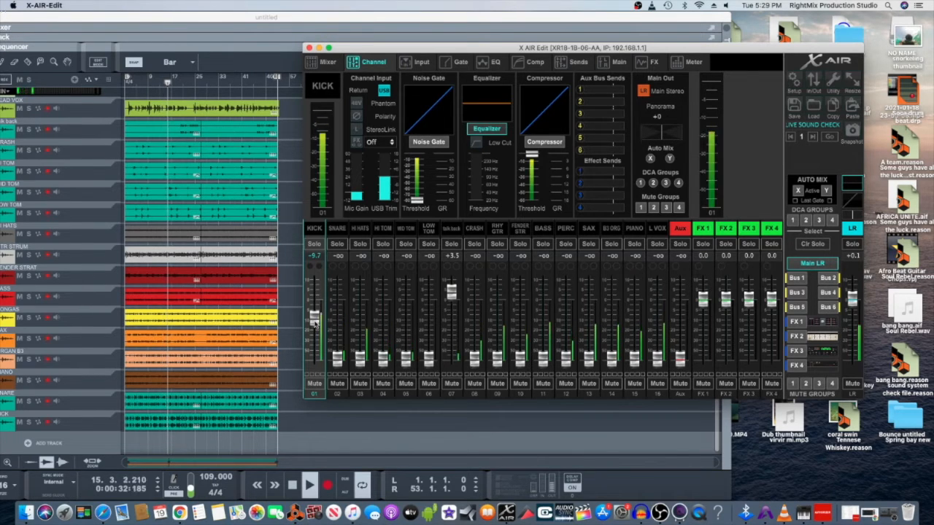
left_click_drag(315, 325, 309, 372)
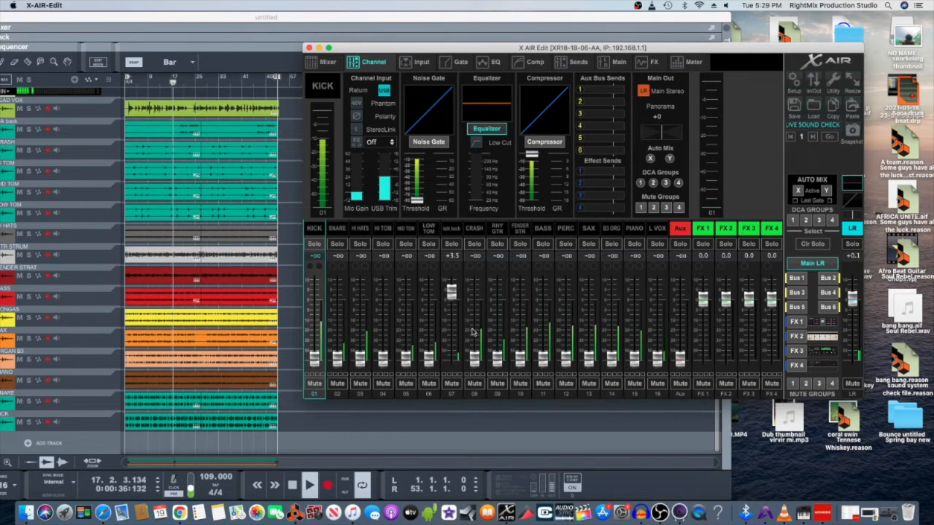
left_click_drag(496, 356, 497, 328)
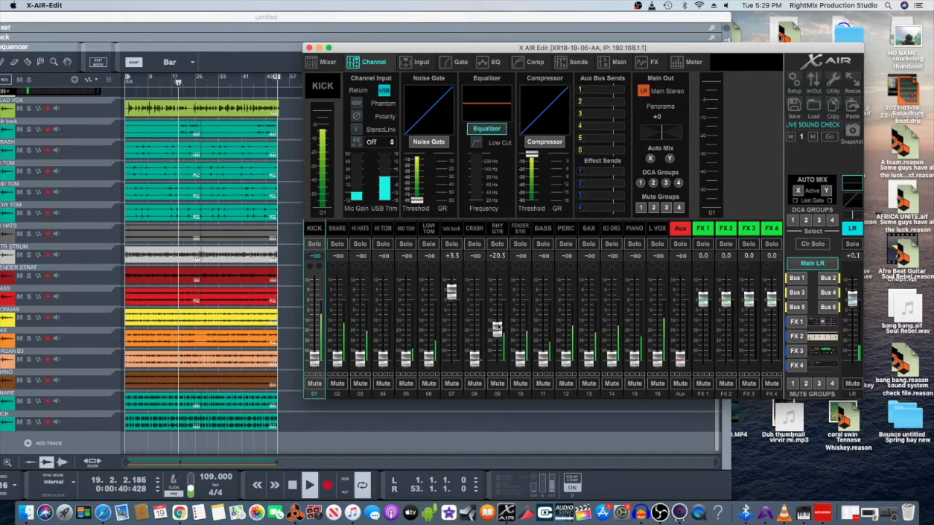
left_click_drag(520, 353, 543, 330)
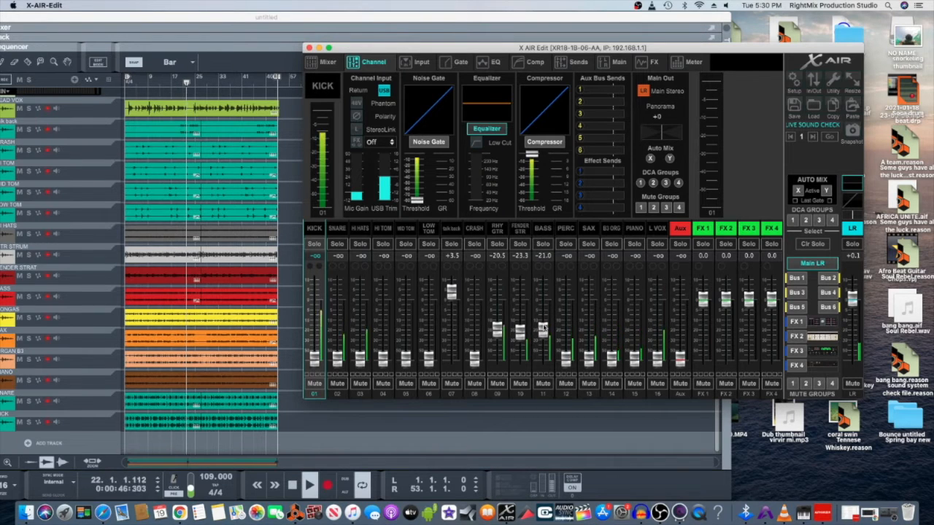
left_click_drag(519, 332, 514, 339)
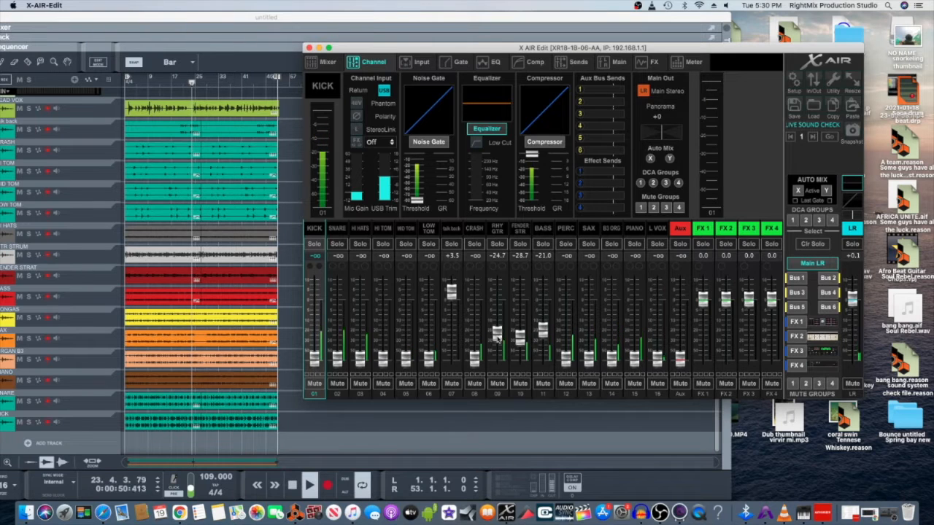
left_click_drag(496, 336, 542, 377)
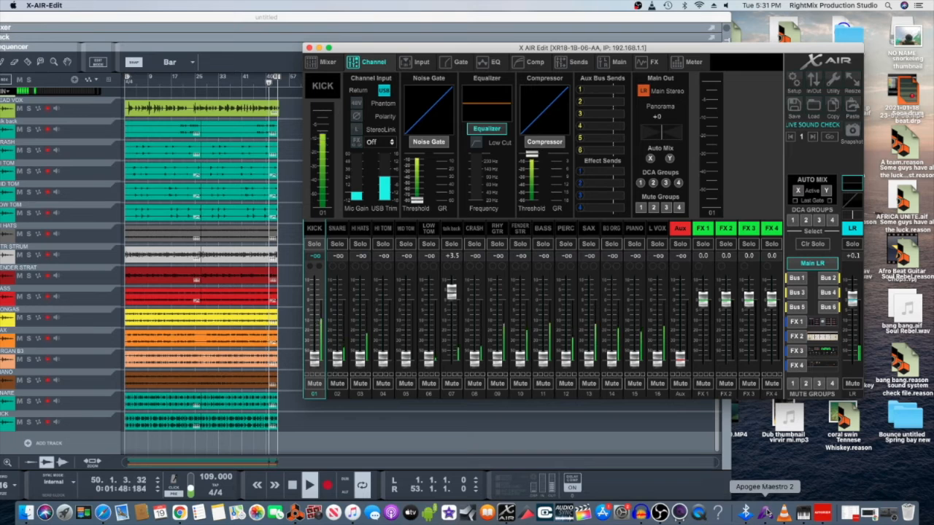
- Raise the ONE's Mic 1 gain in Maestro 2 to about 32 dB, then close Maestro
left_click(765, 514)
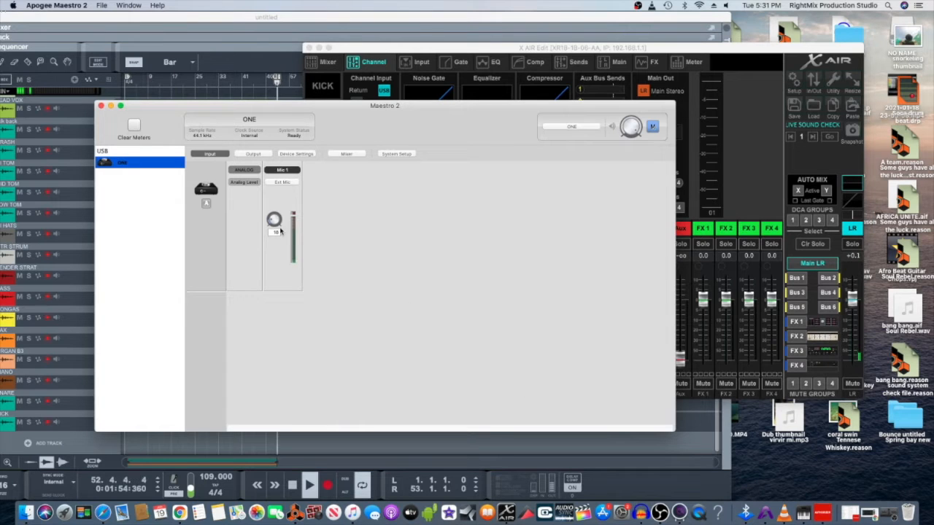
left_click_drag(276, 223, 275, 216)
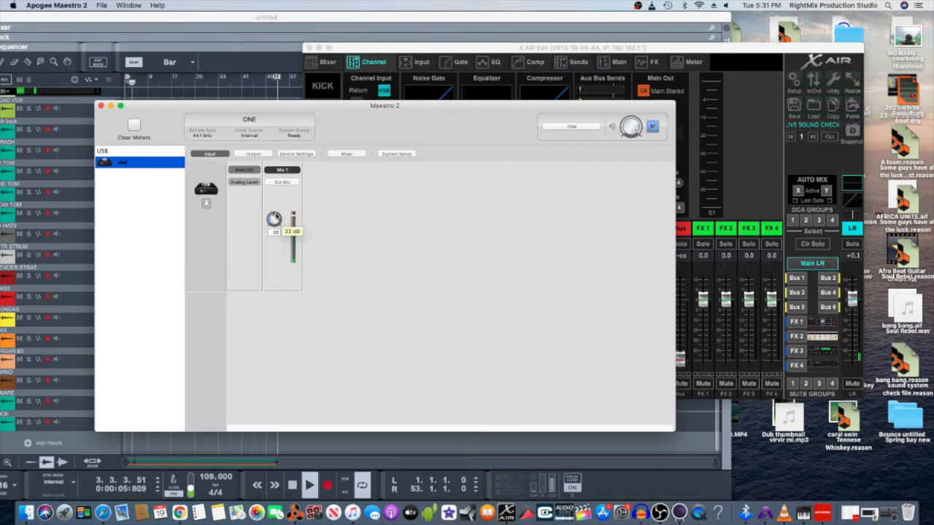
left_click(101, 106)
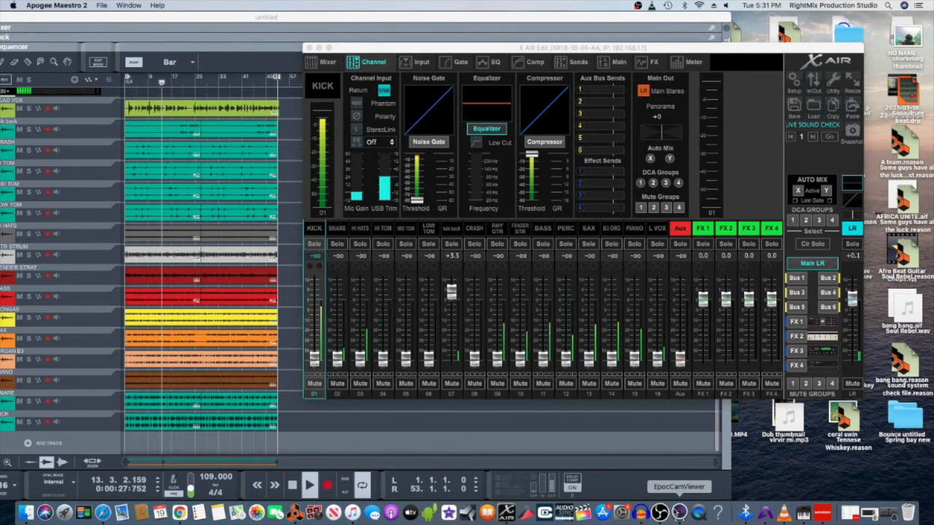
- Raise OBS's Mic/Aux recording level to -6.2 dB, then minimize OBS
left_click(660, 513)
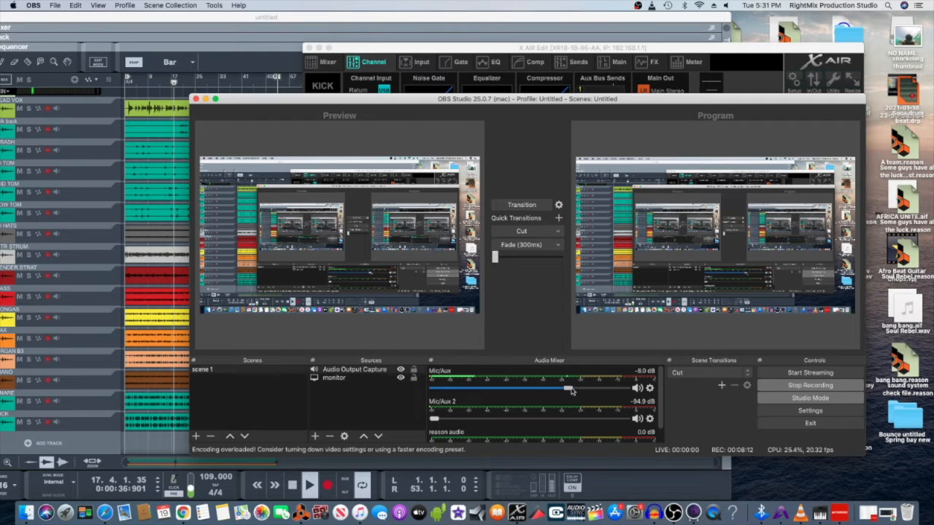
left_click_drag(573, 391, 577, 390)
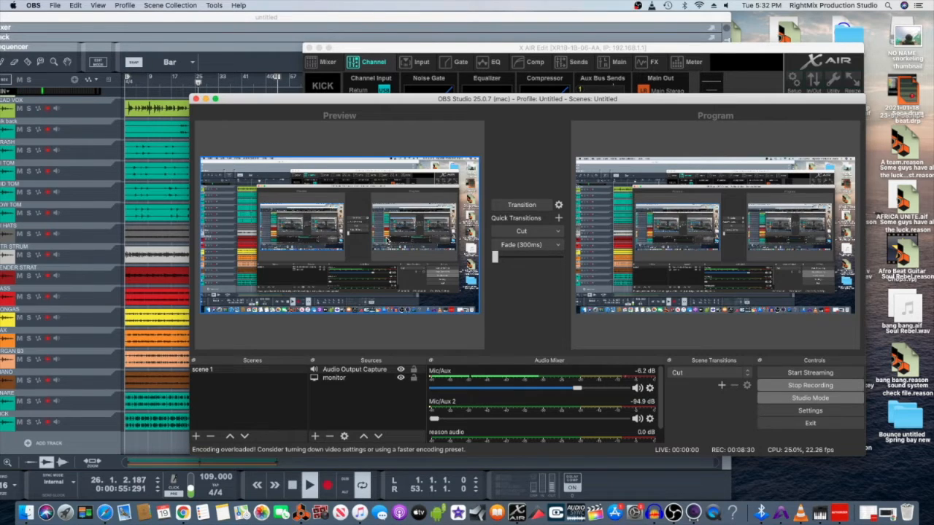
left_click(205, 99)
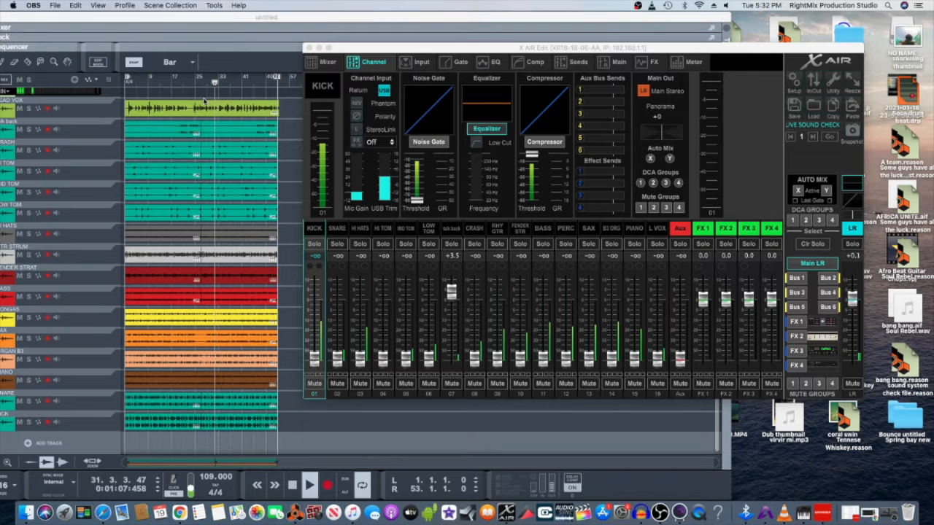
- Bring Reason forward, shift its window right, and switch to the full mixer with F5
left_click(339, 422)
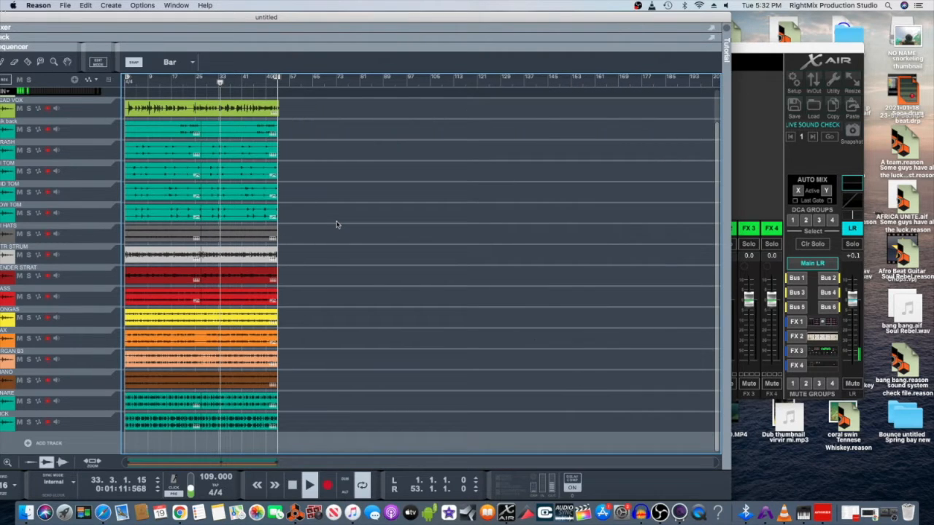
left_click_drag(344, 20, 439, 8)
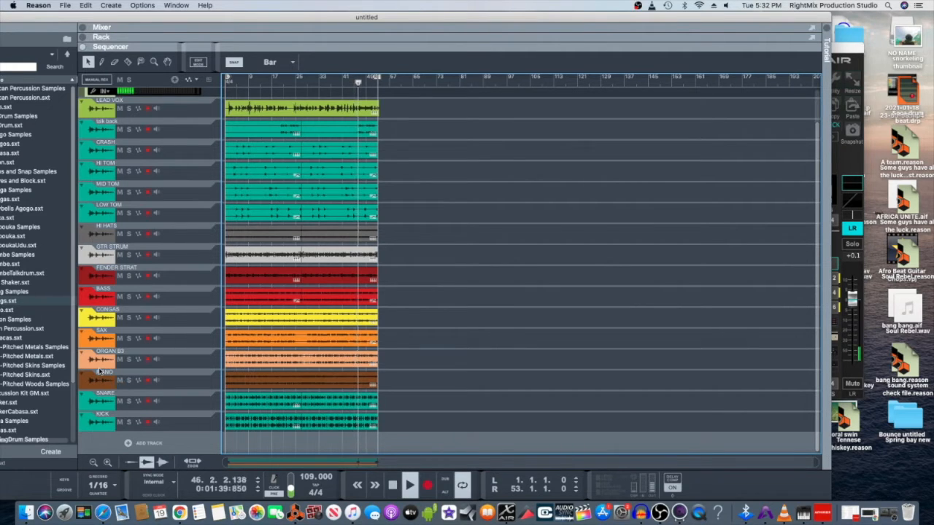
key("F5")
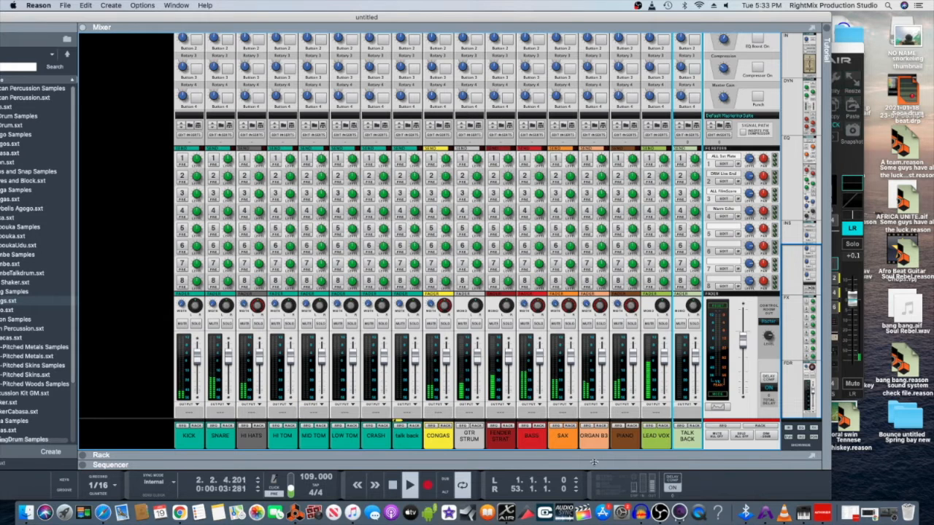
- Bring X AIR Edit's KICK channel page in front of Reason's full mixer
left_click(506, 513)
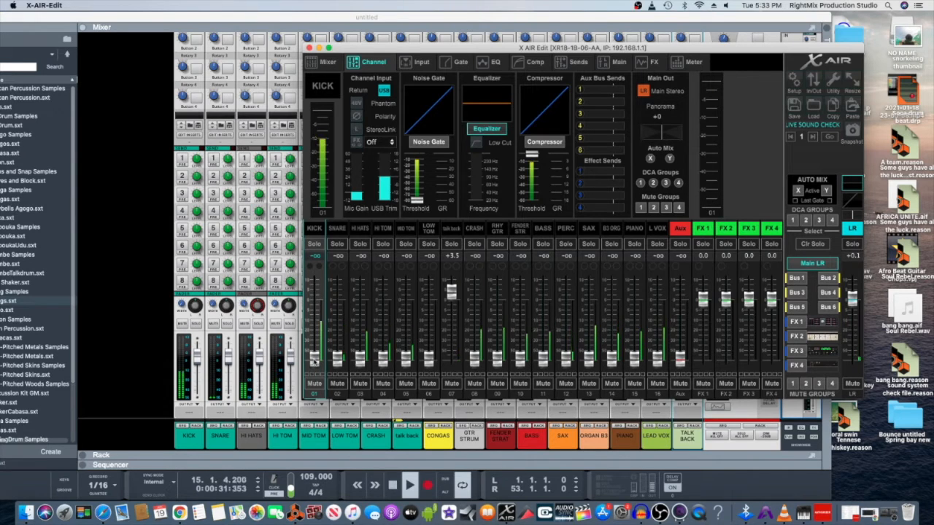
- Raise the KICK fader to -13.2 dB and solo KICK in Reason's mixer to audition it
left_click_drag(314, 358, 319, 333)
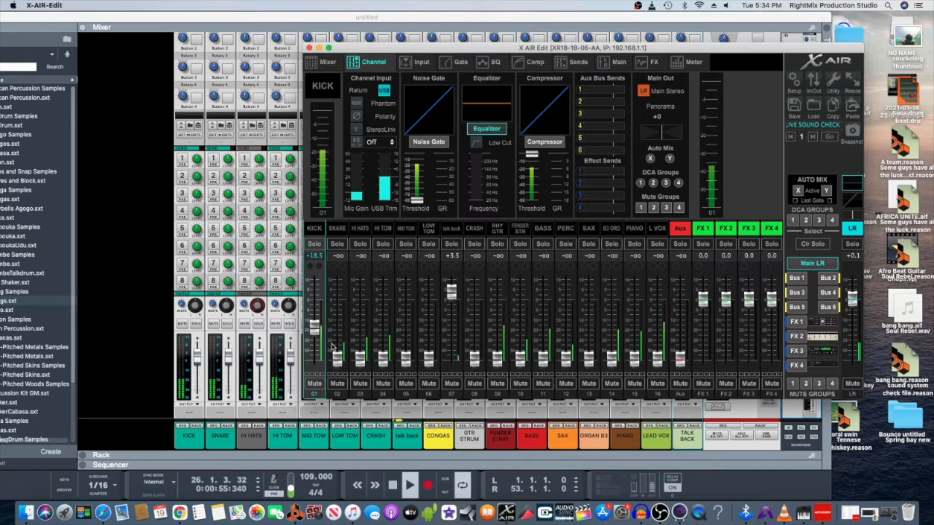
left_click_drag(313, 325, 315, 323)
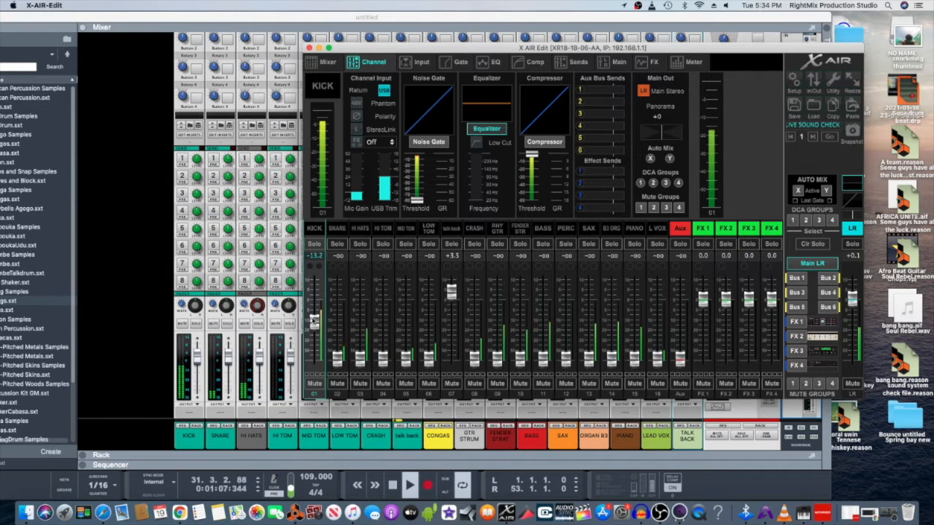
left_click(194, 329)
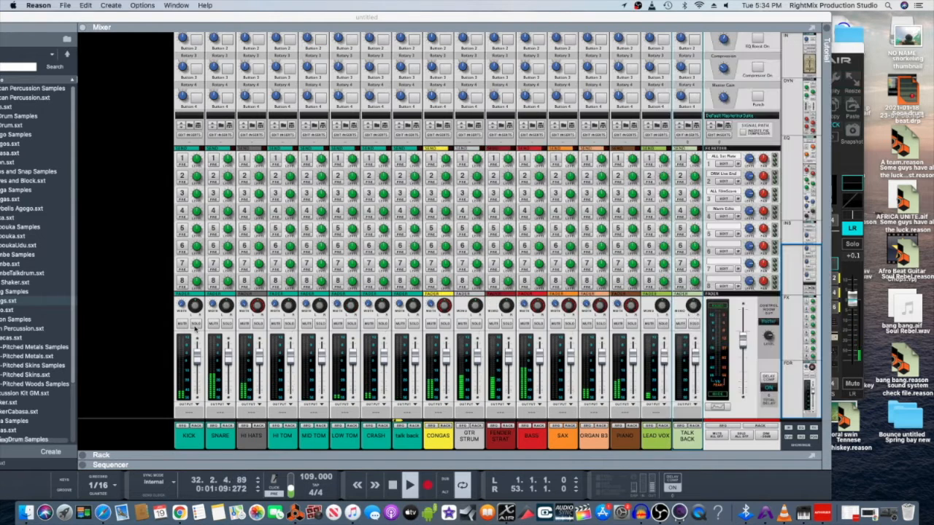
left_click(195, 325)
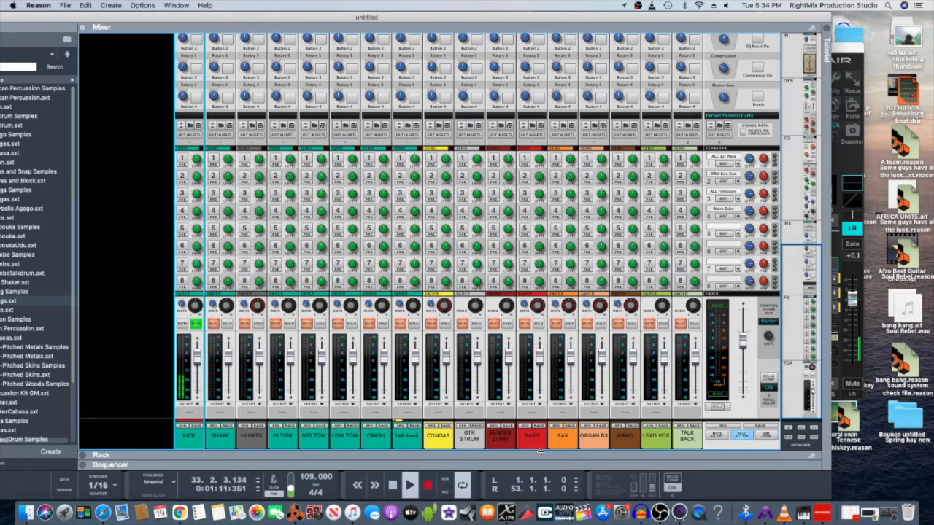
- Solo SNARE in Reason, raise its fader to -24.1 dB, then unsolo KICK
left_click(506, 512)
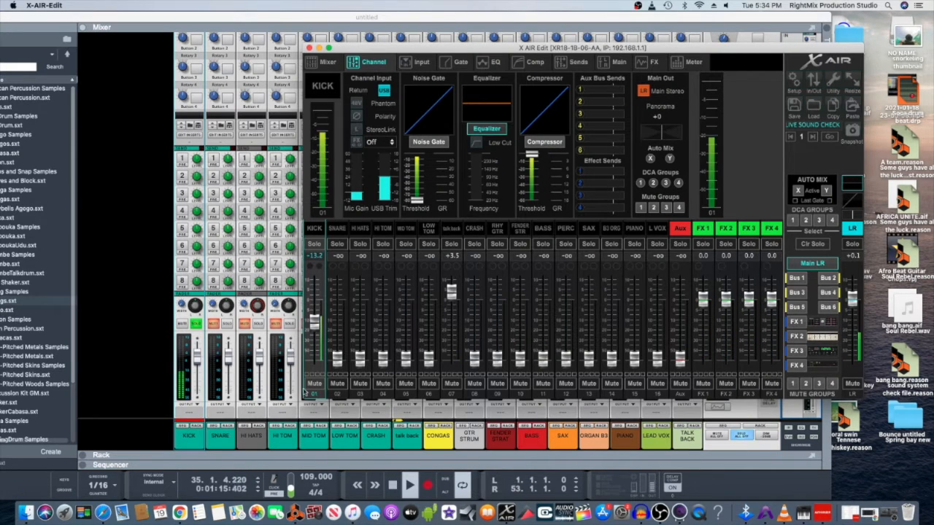
left_click(224, 328)
left_click(227, 323)
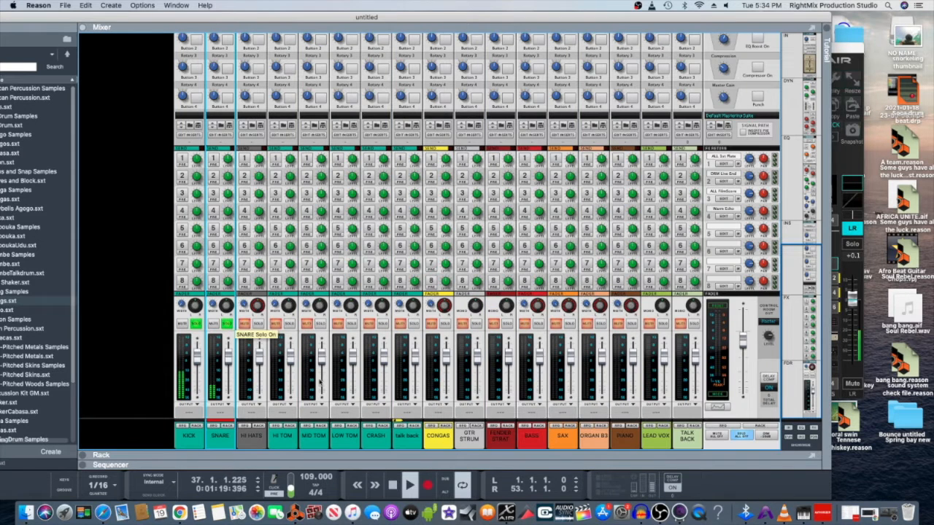
left_click(506, 512)
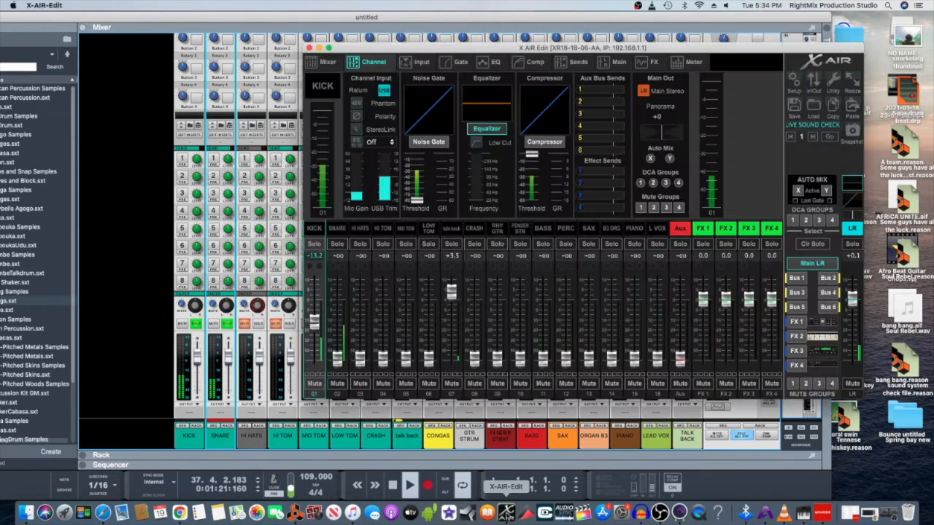
left_click_drag(338, 359, 337, 333)
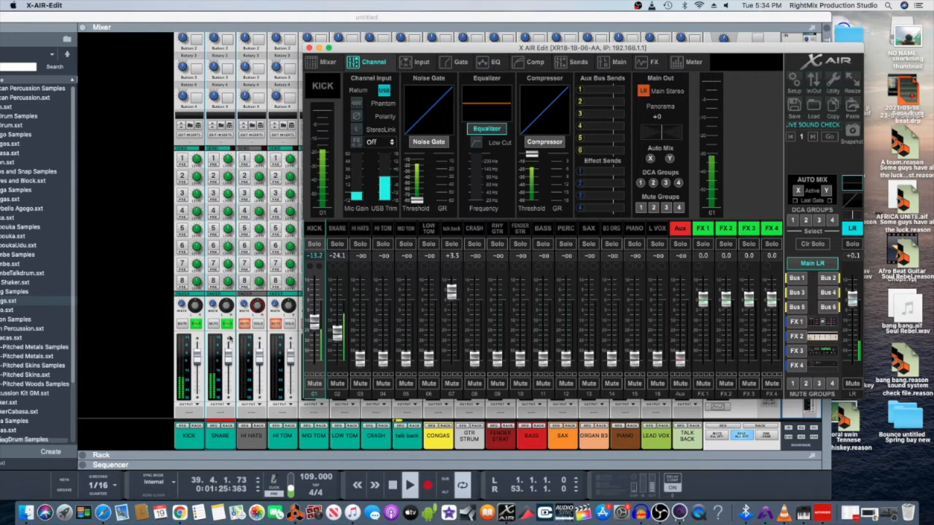
left_click(187, 327)
left_click(193, 326)
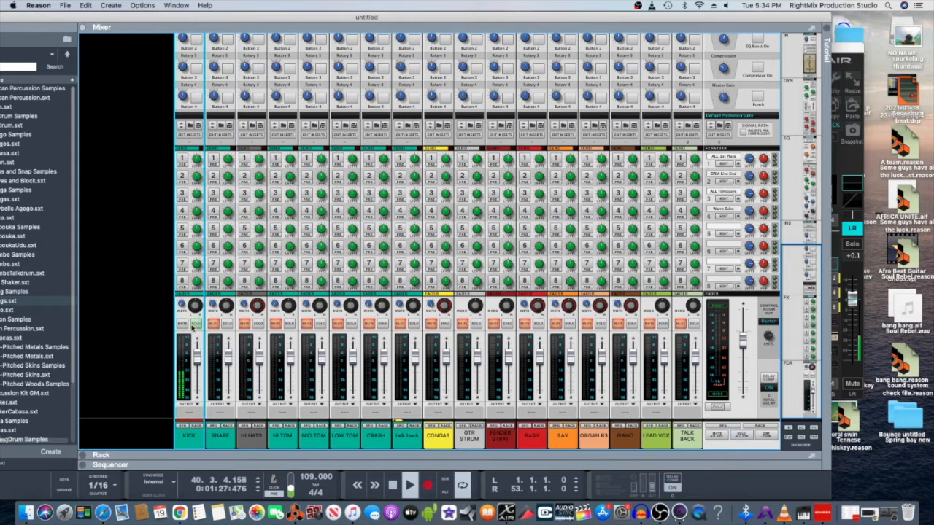
left_click(506, 513)
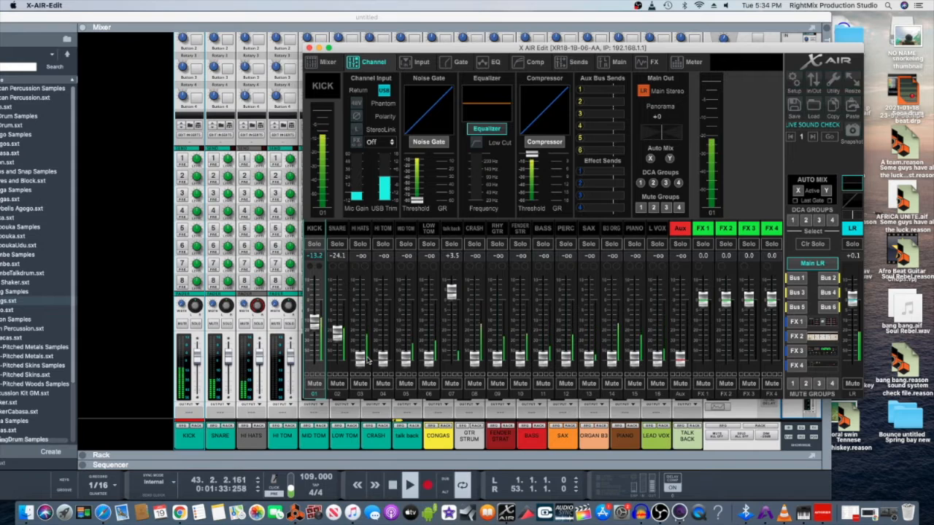
- Raise the drum faders: HI HATS -29.1, HI TOM -20.3, MID TOM -20.5, LOW TOM -25.4 dB
left_click_drag(361, 358, 361, 337)
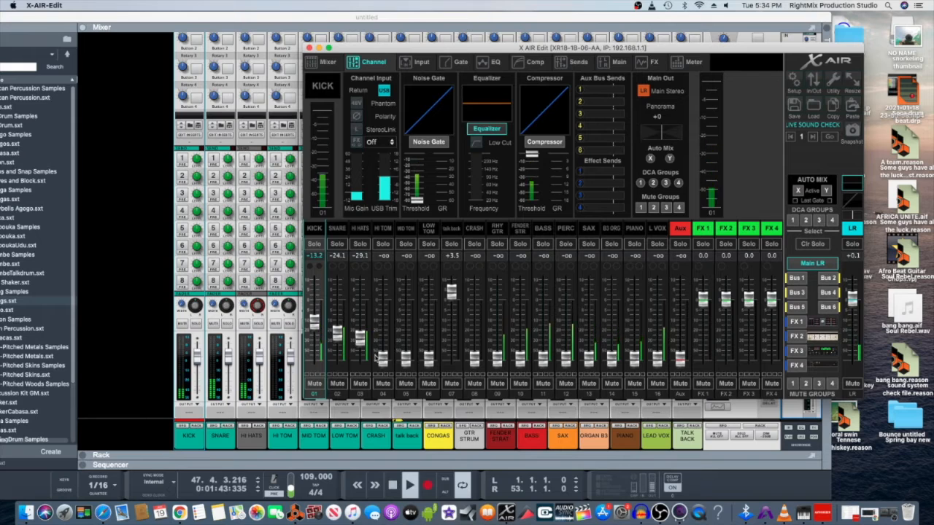
left_click_drag(383, 357, 383, 336)
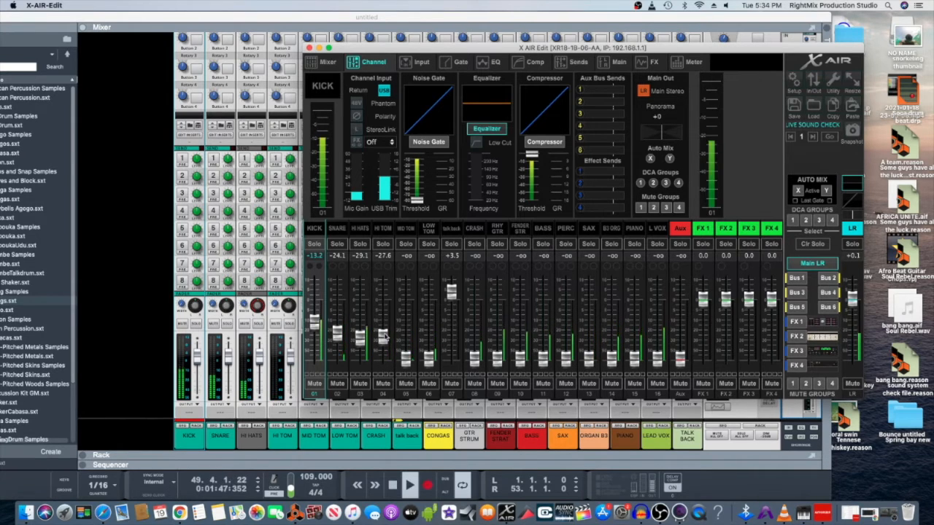
left_click_drag(405, 358, 429, 334)
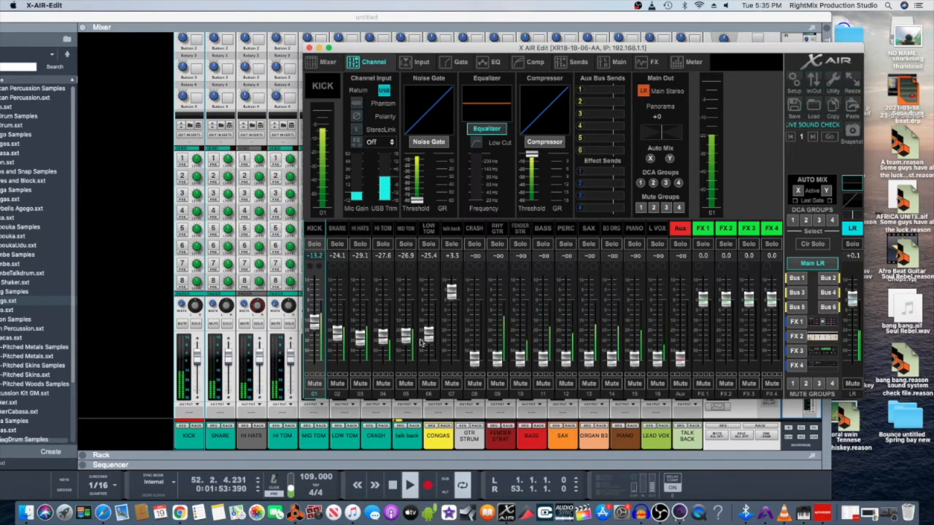
left_click_drag(383, 339, 408, 332)
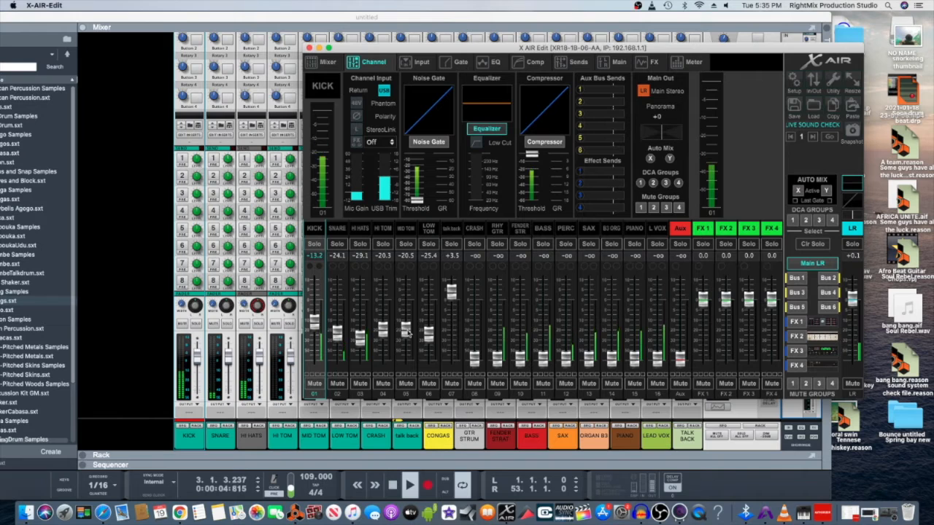
- Pan HI TOM hard left to -90, soloing it and then MID TOM to check
left_click(385, 228)
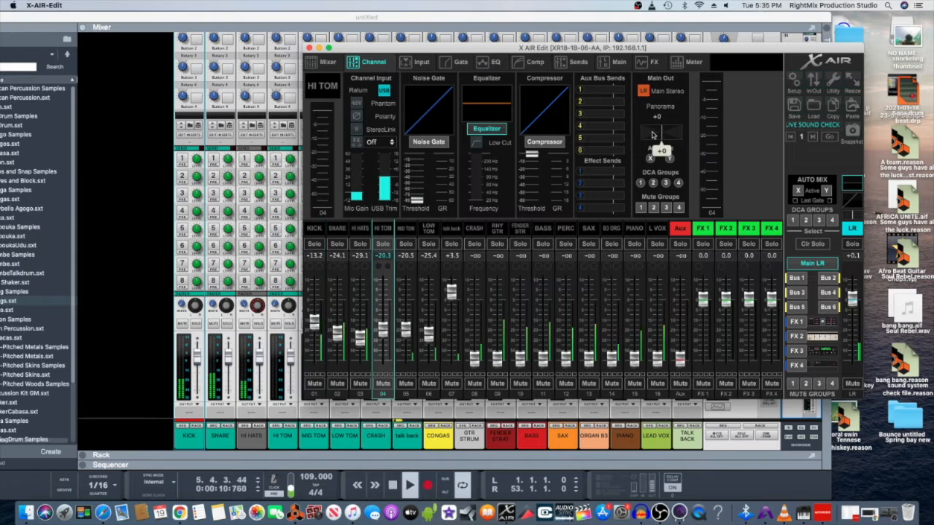
left_click_drag(662, 134, 607, 143)
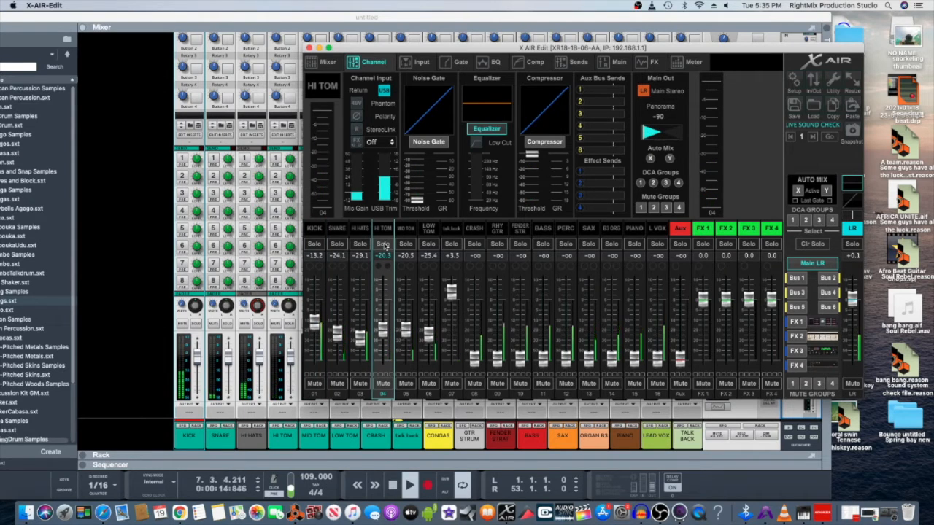
left_click(384, 244)
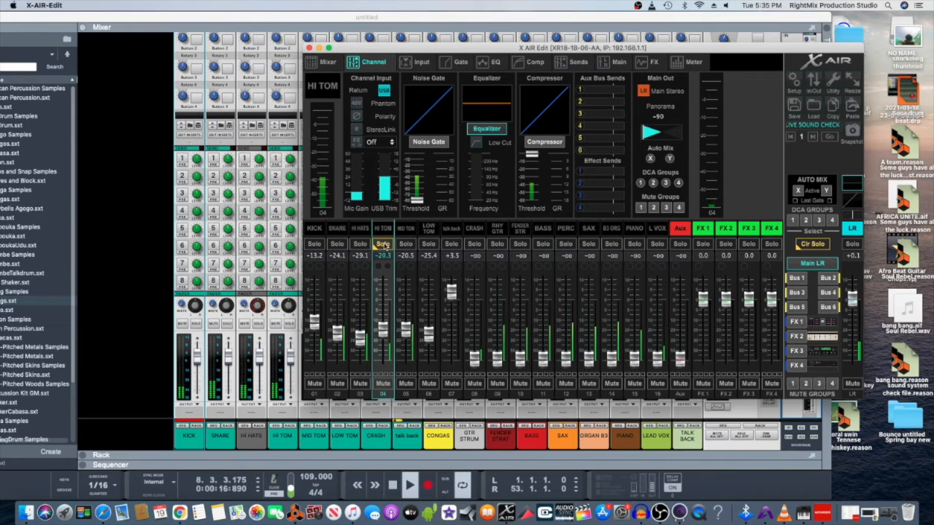
left_click(385, 245)
left_click(407, 245)
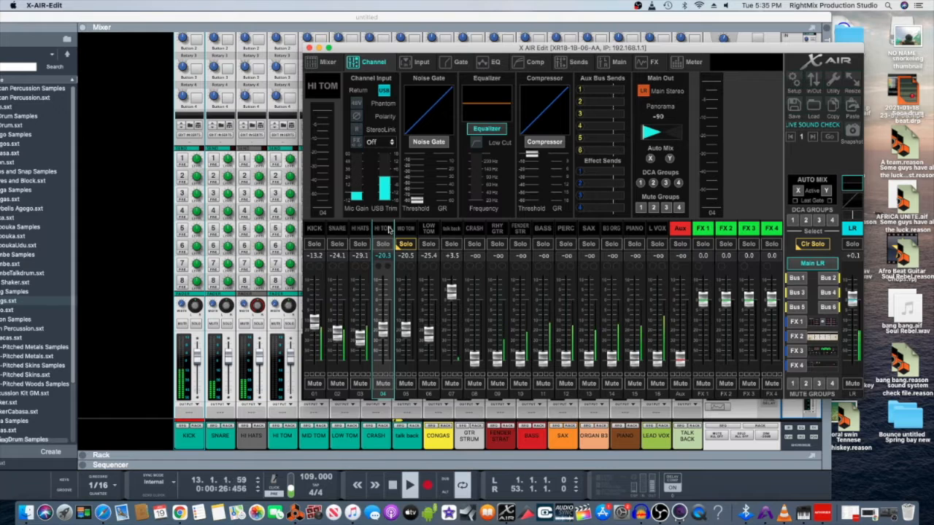
- Pan LOW TOM right to +70, then set SNARE to -21.3 and CRASH to -20.8 dB
left_click(405, 229)
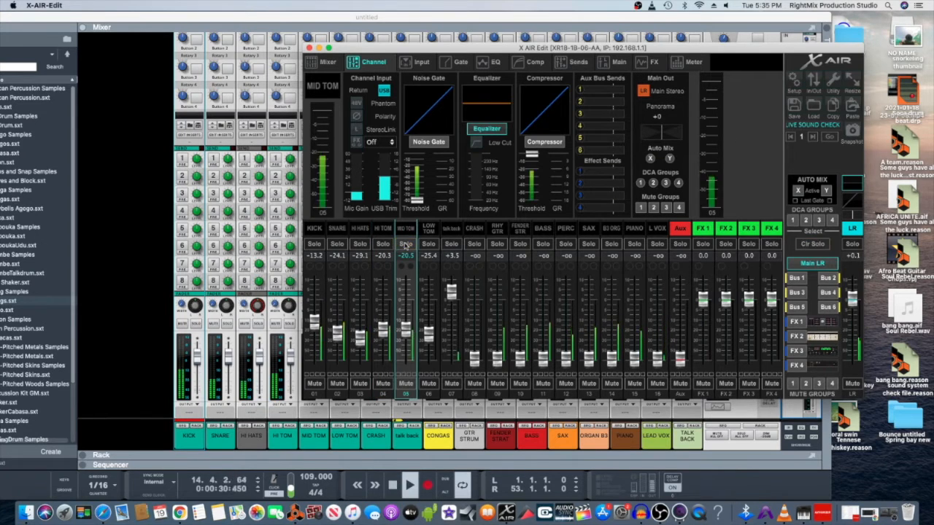
left_click(430, 229)
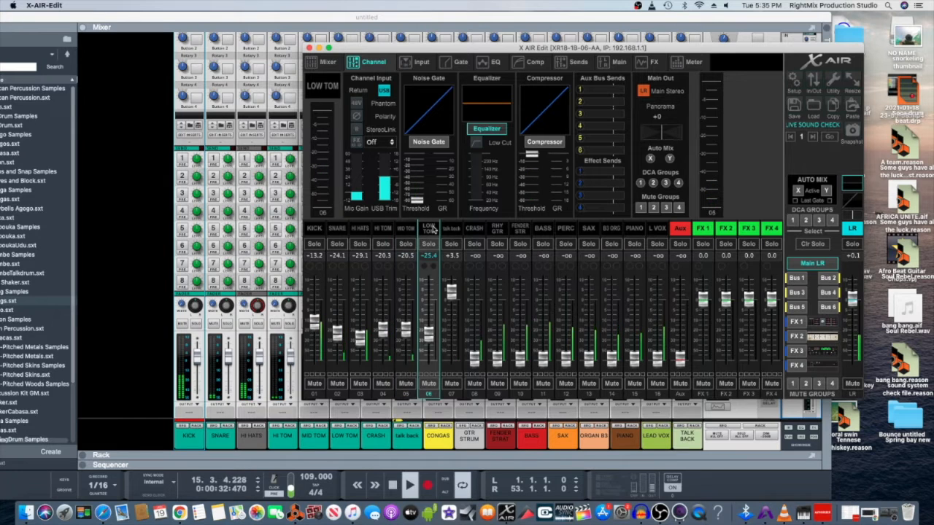
left_click_drag(659, 136, 705, 140)
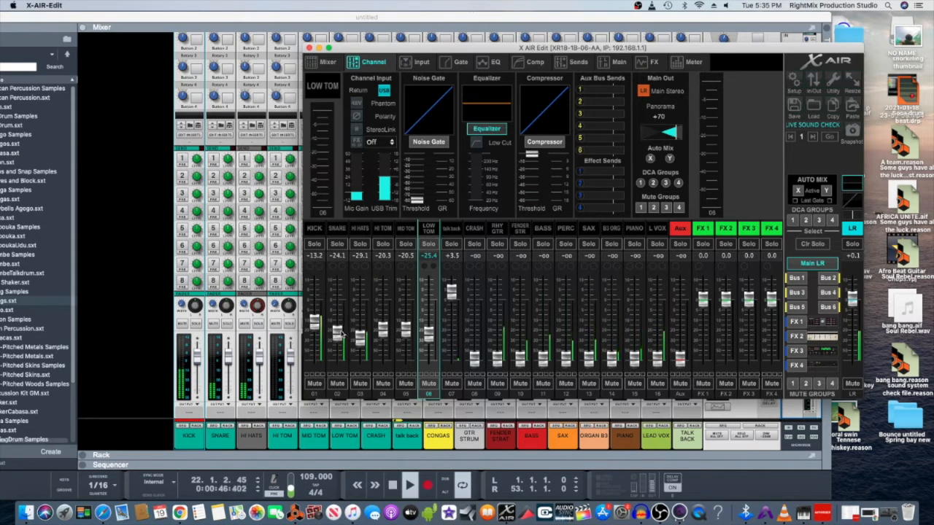
left_click_drag(342, 335, 341, 331)
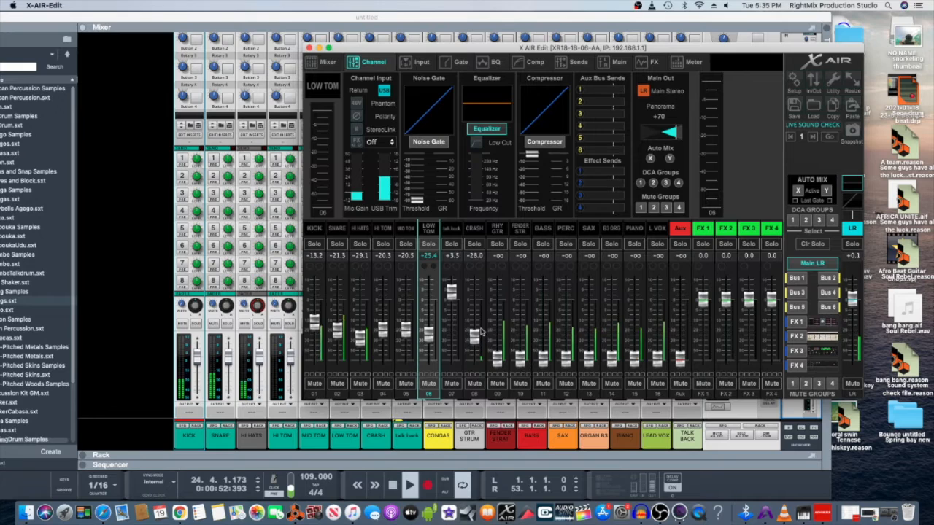
left_click_drag(482, 324, 481, 328)
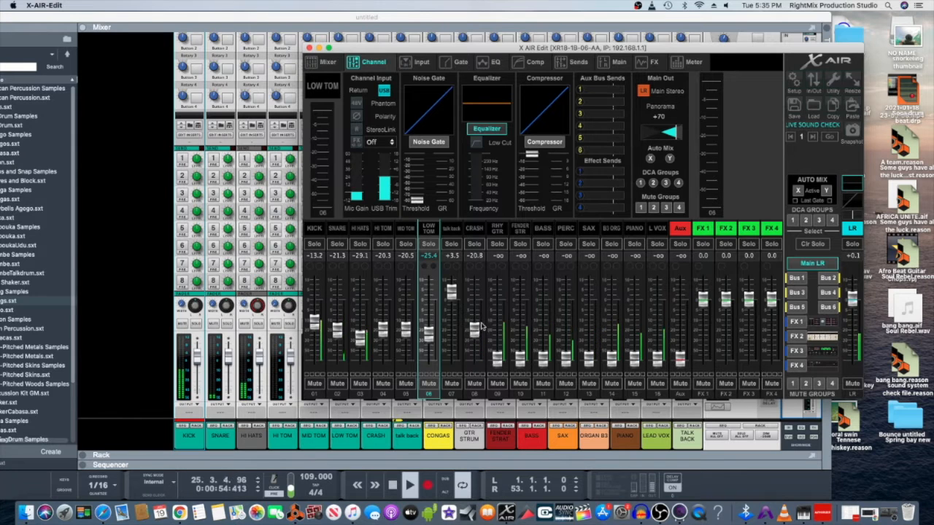
- Check the Bus 1 sends, then stop the Reason song at 1.1.1.0 and return to X-AIR-Edit
left_click(796, 280)
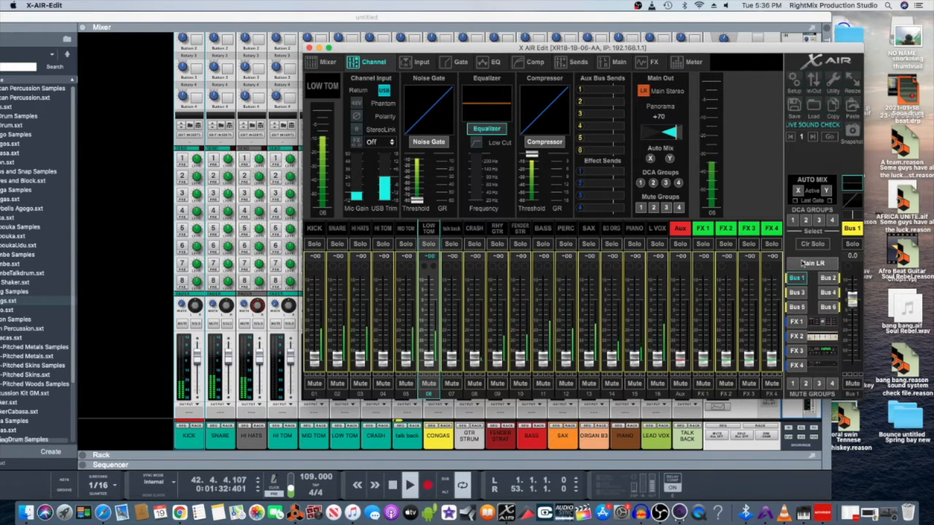
left_click(811, 263)
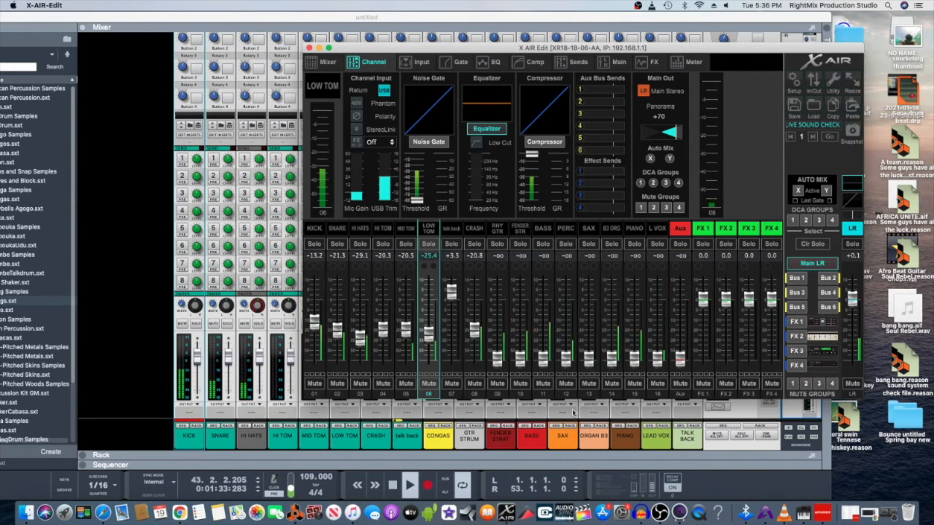
left_click(392, 486)
left_click(392, 486)
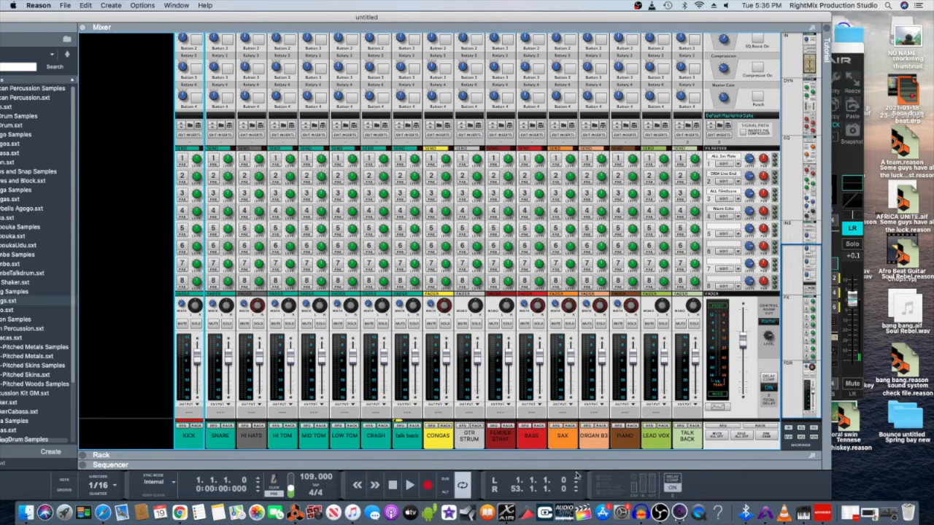
left_click(506, 513)
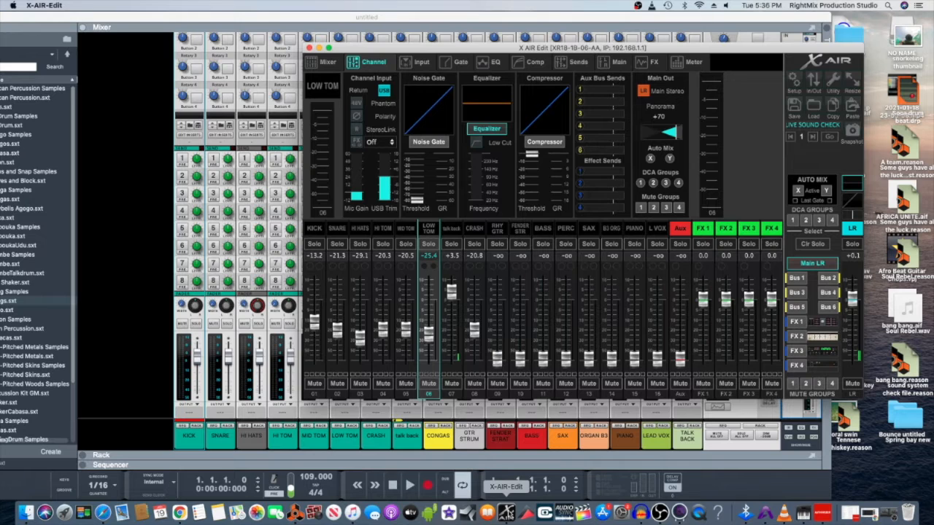
- Raise the KICK send to Bus 6 near 0 dB, then pull KICK's main LR fader to -oo
left_click(829, 307)
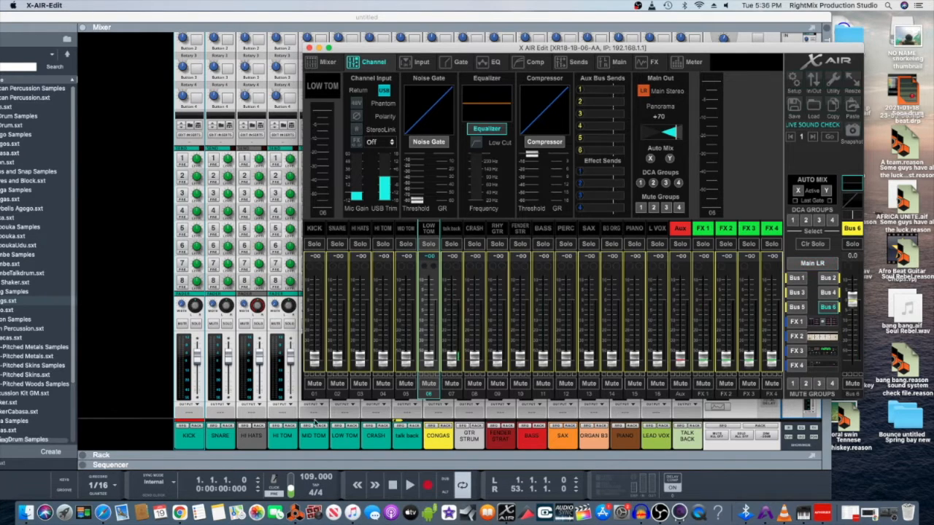
left_click_drag(312, 358, 315, 302)
left_click(827, 264)
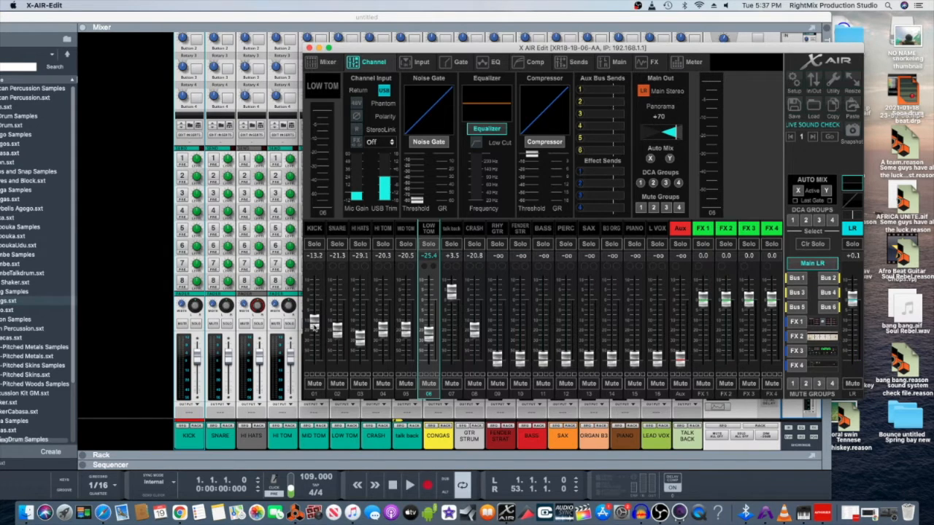
left_click_drag(313, 326, 313, 368)
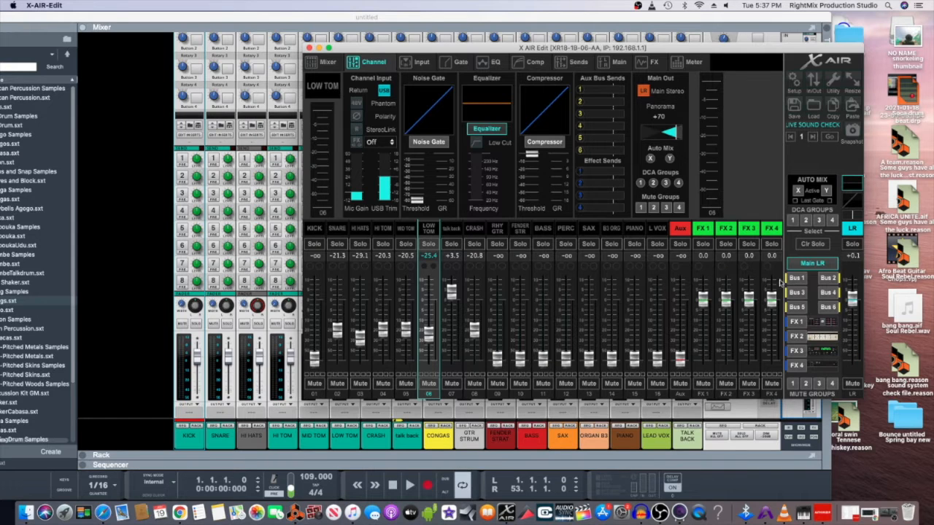
- Try the BASS send on Bus 6, then reset the BASS and KICK Bus 6 sends to -oo
left_click(824, 309)
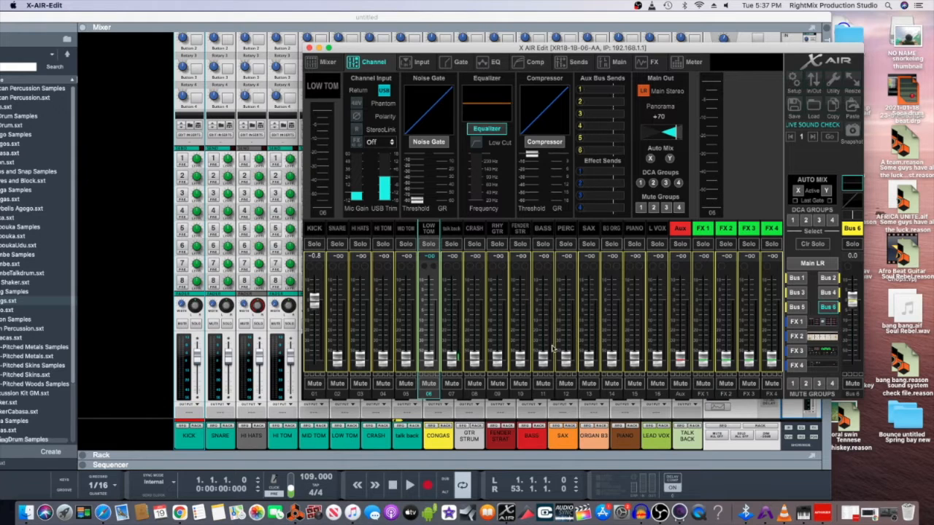
left_click_drag(541, 359, 547, 308)
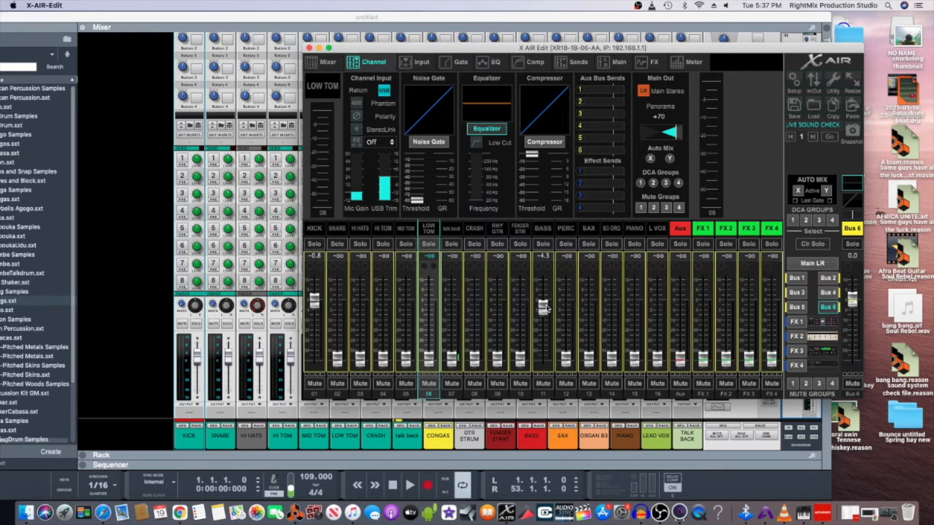
left_click_drag(544, 308, 529, 376)
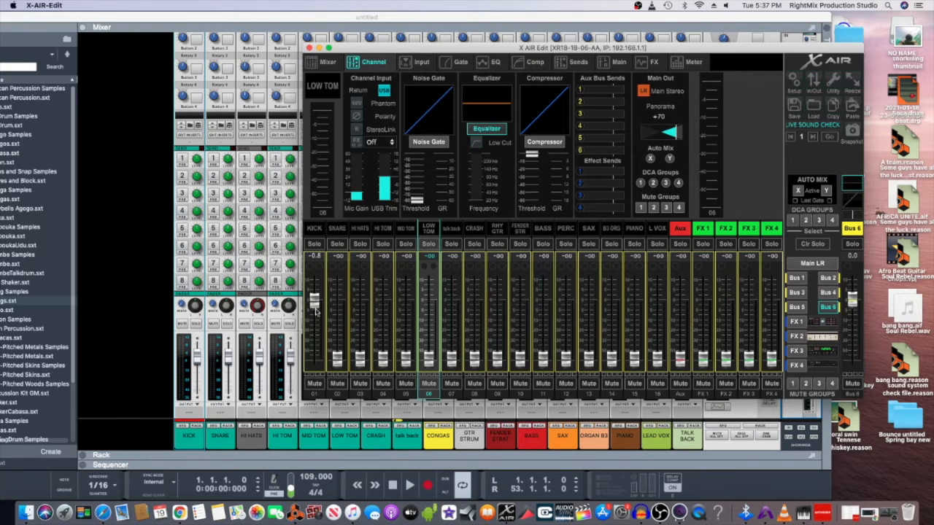
left_click_drag(314, 300, 311, 397)
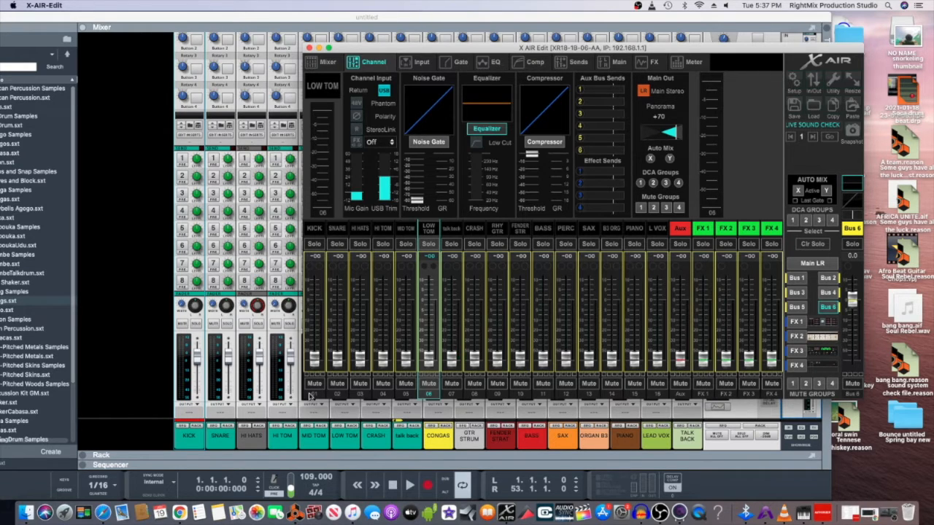
left_click(802, 264)
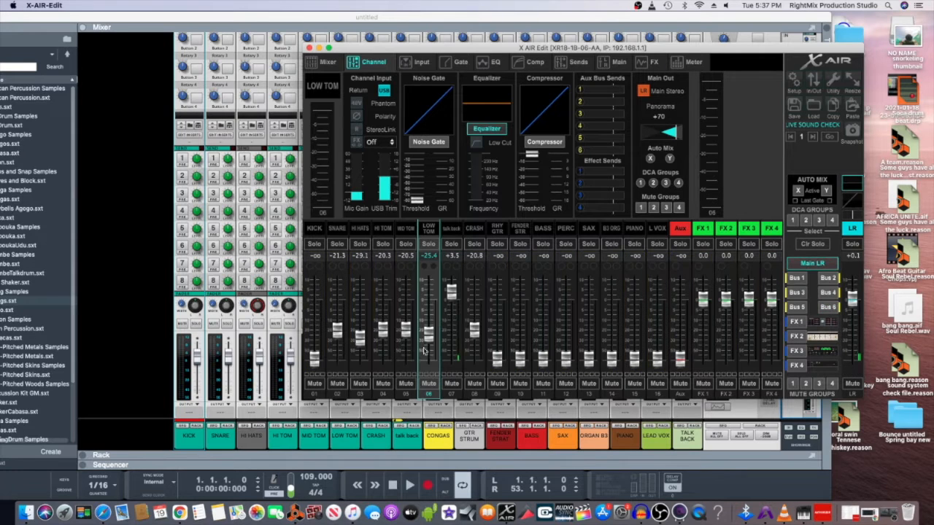
- Bring KICK's main fader up to -22.9 dB and restart the Reason song playing
left_click_drag(315, 364, 318, 337)
left_click(408, 486)
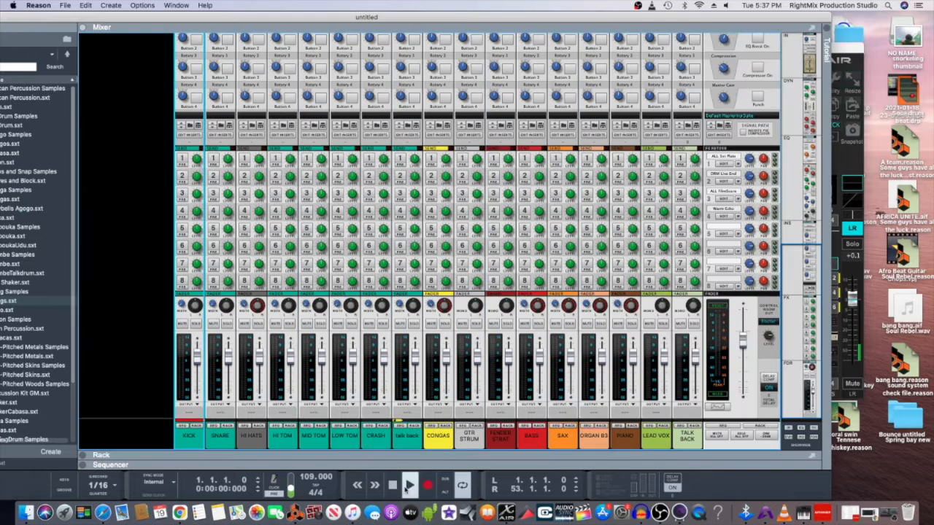
left_click(506, 512)
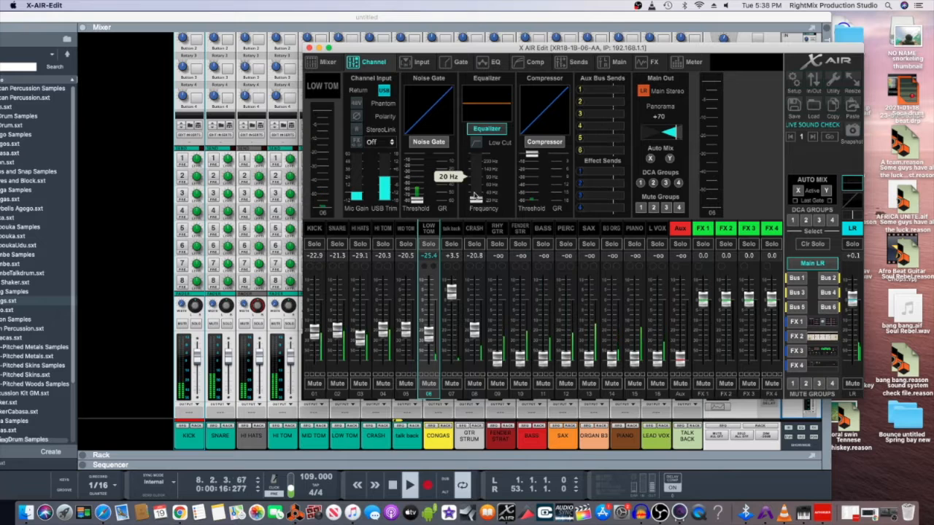
- Lower CRASH to -25.1, raise RHY GTR to -34.3 dB and pan it left to -32
left_click_drag(474, 330, 474, 335)
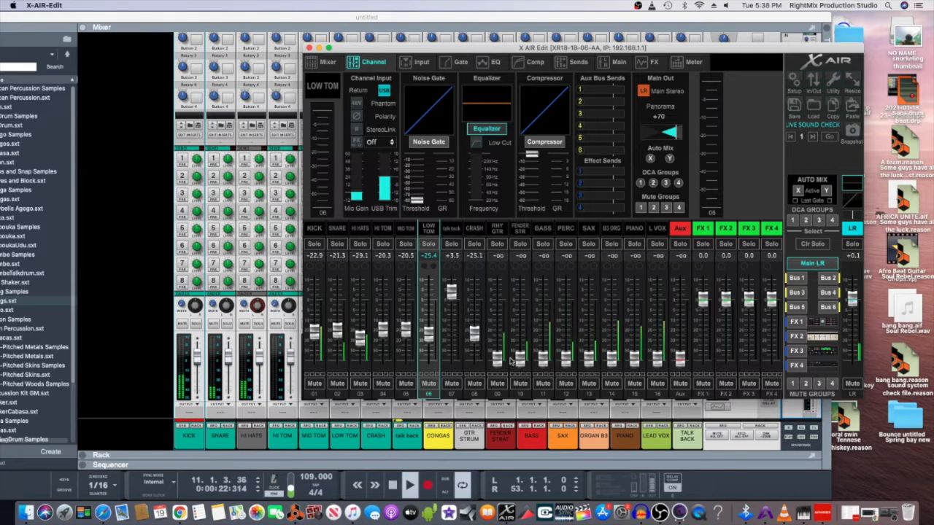
left_click_drag(499, 356, 497, 347)
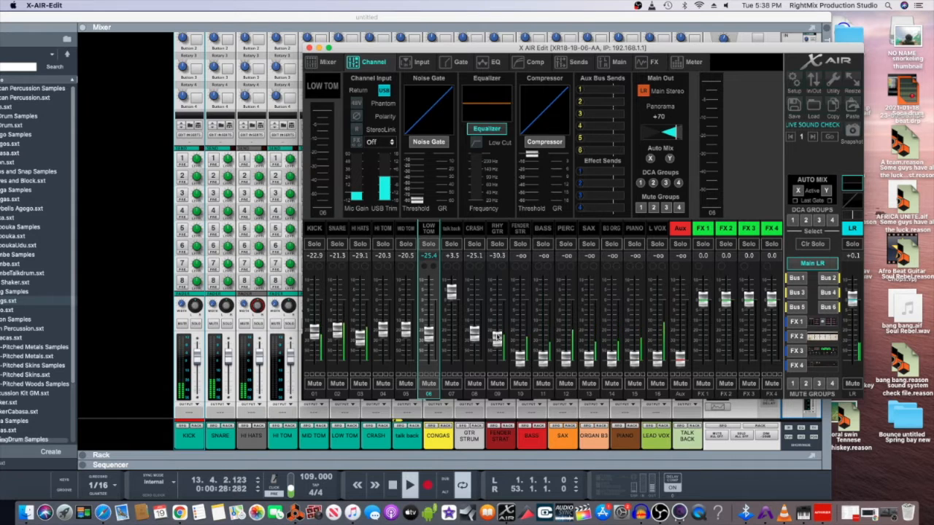
left_click_drag(497, 337, 496, 339)
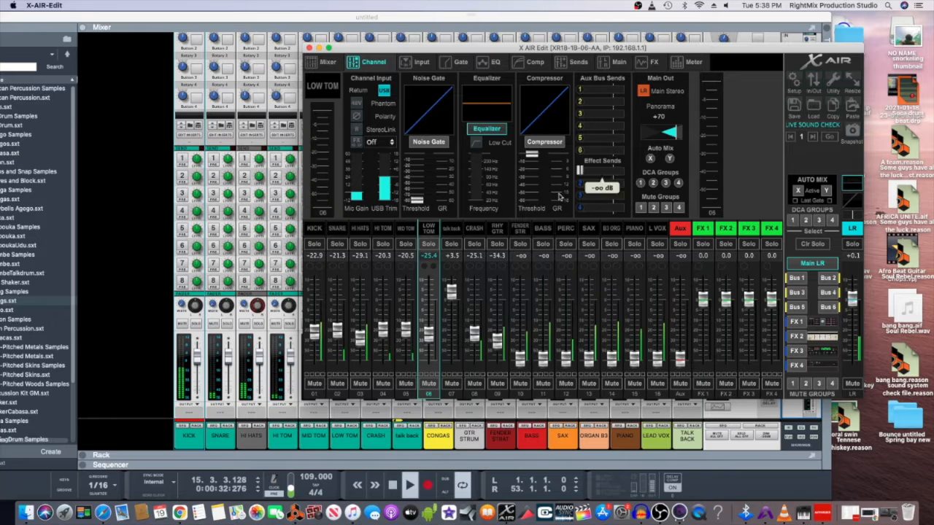
left_click(496, 232)
mouse_move(660, 132)
left_click_drag(660, 131, 643, 148)
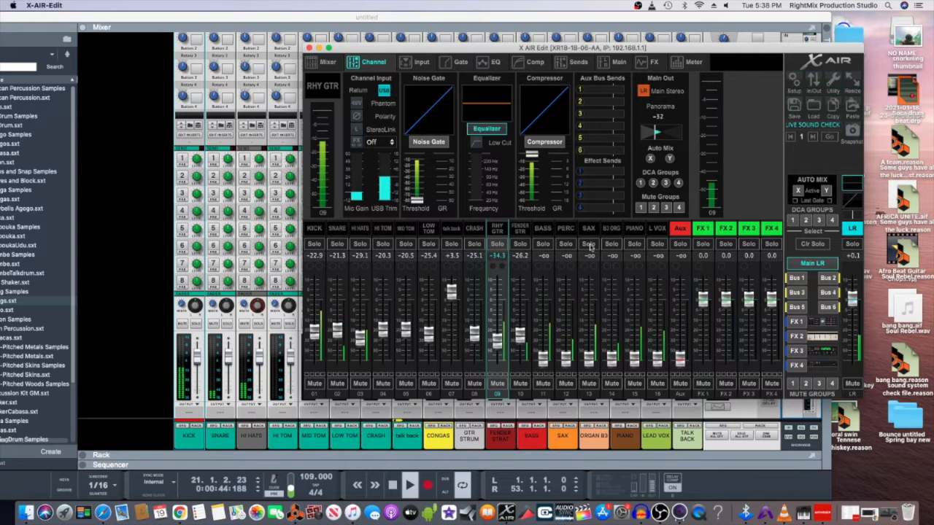
- Pan the FENDER STR channel right to +46
left_click(521, 232)
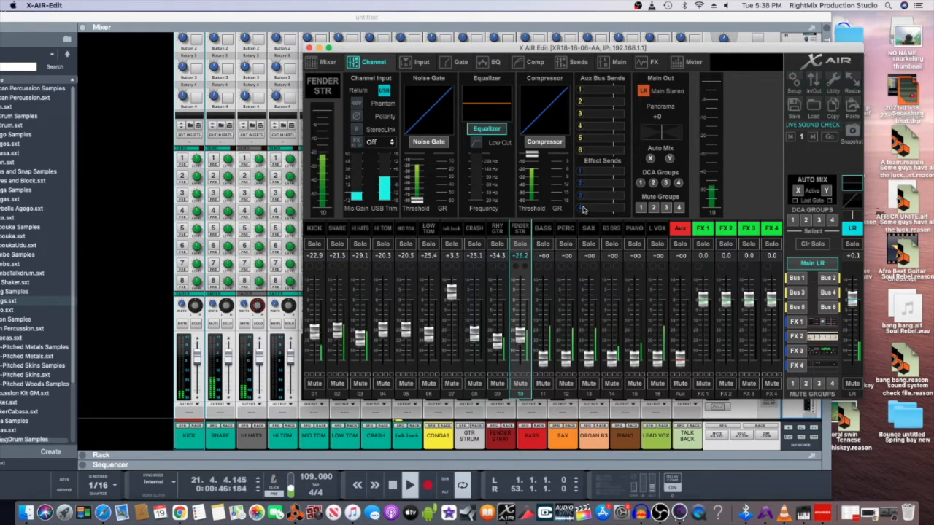
mouse_move(662, 137)
left_click_drag(662, 136, 690, 146)
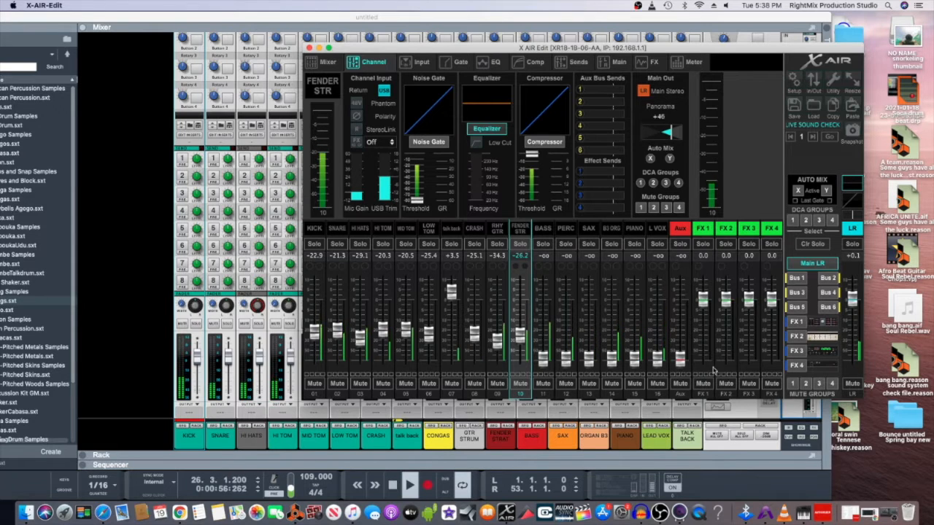
- Toggle Mute Group 1 to mute channels 1–7, then unmute them again
left_click(793, 384)
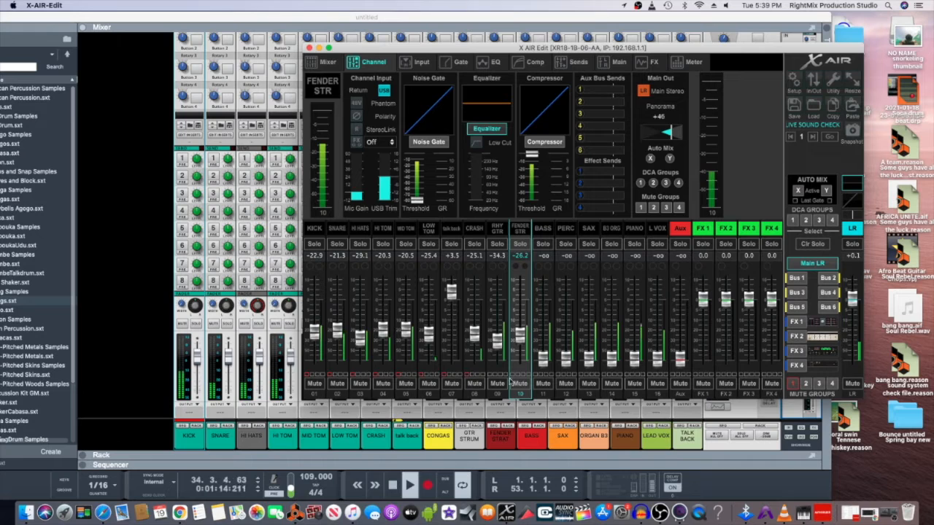
left_click(794, 385)
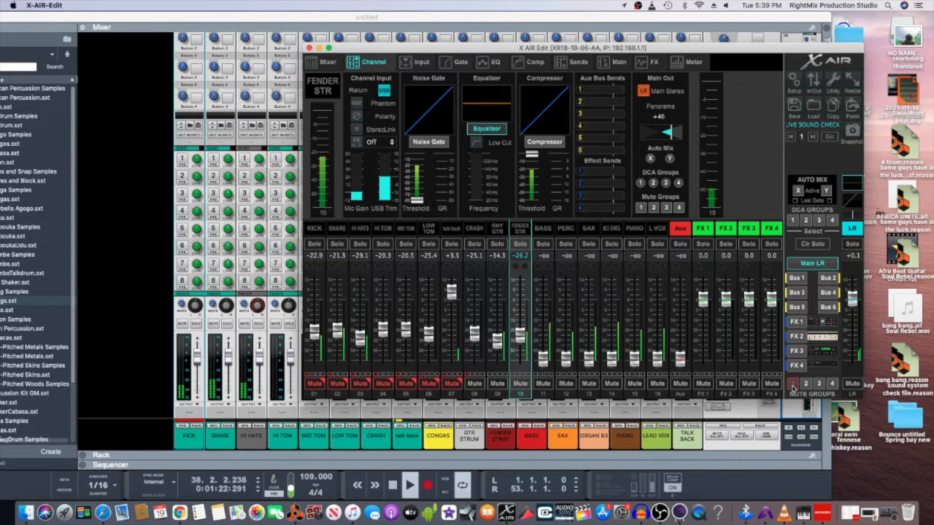
left_click(793, 385)
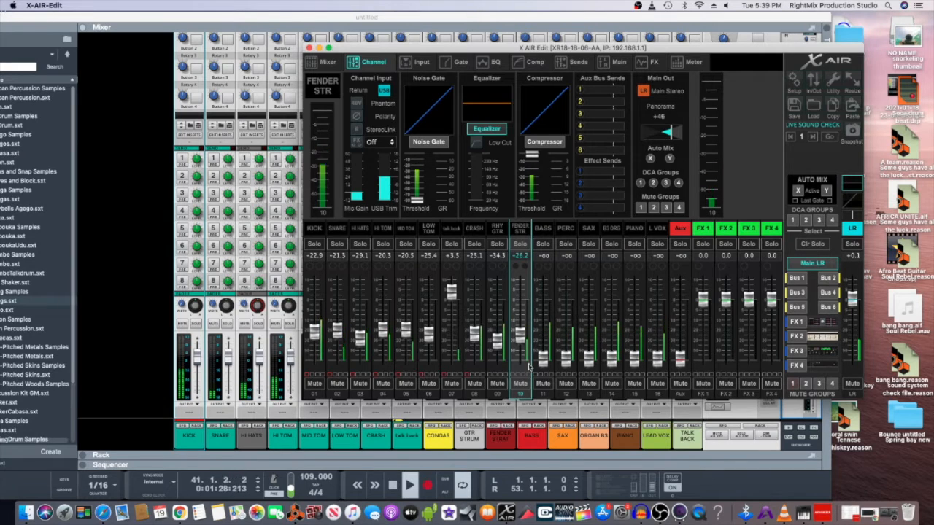
- Raise BASS to -25.1, PERC to -21.7 and SAX to -27.5 dB from -oo
left_click_drag(542, 358, 545, 333)
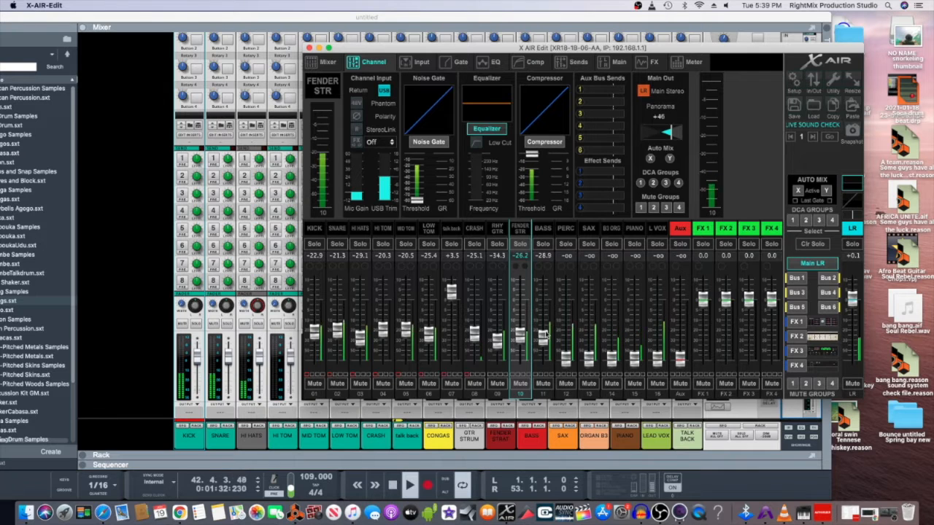
left_click_drag(543, 334, 544, 332)
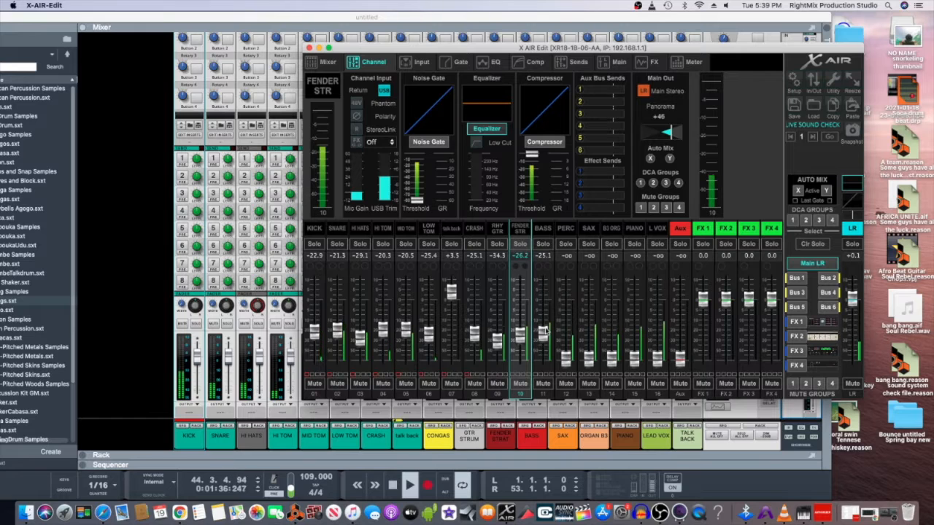
left_click_drag(566, 356, 569, 348)
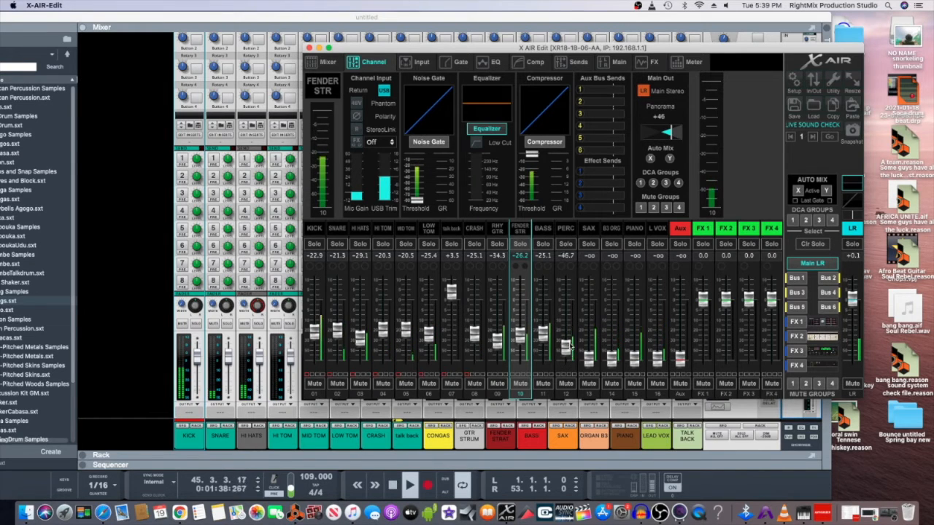
left_click_drag(573, 334, 573, 332)
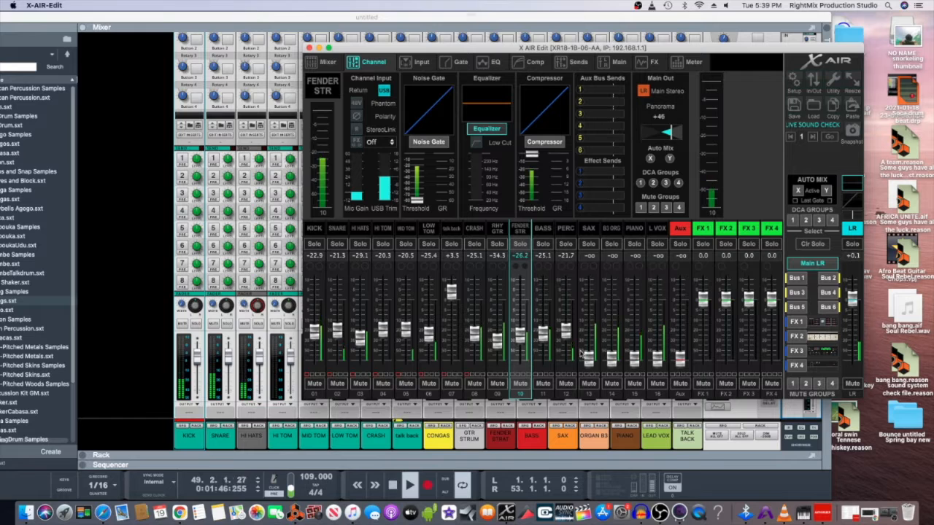
left_click_drag(590, 358, 589, 333)
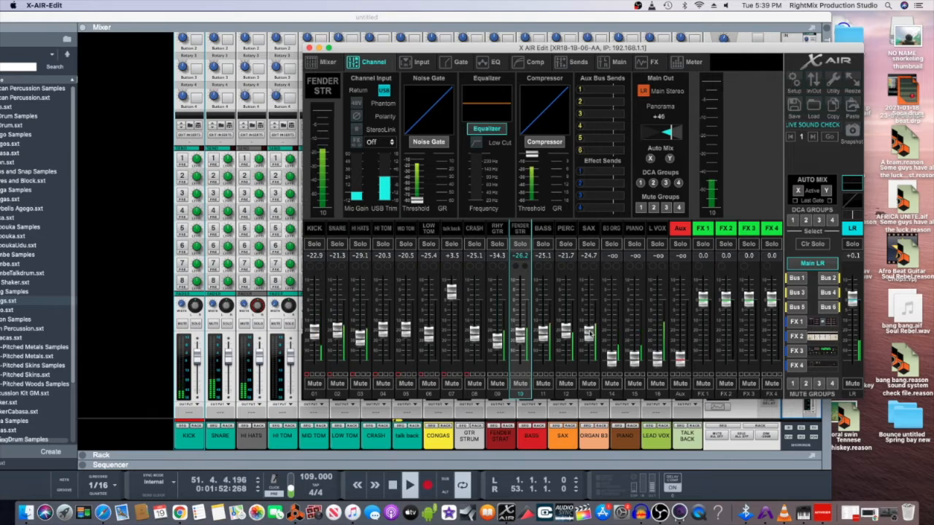
left_click_drag(595, 337, 591, 339)
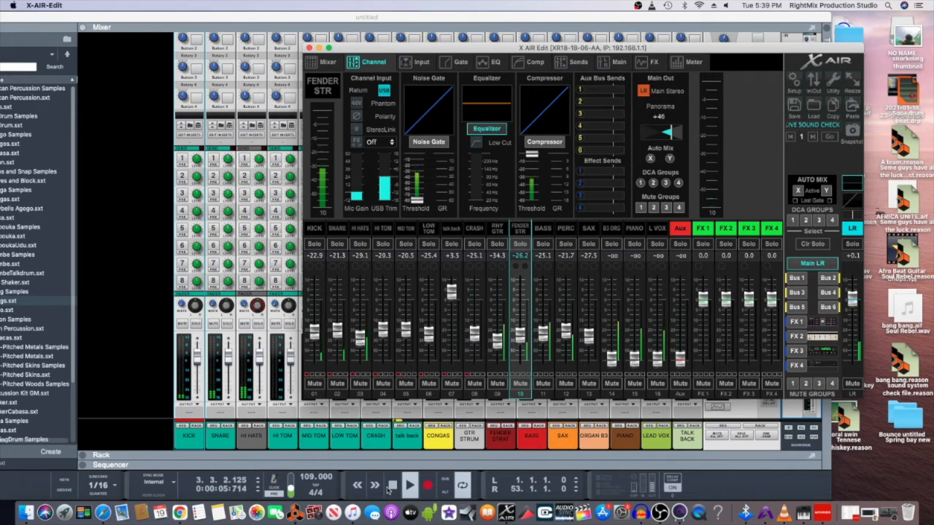
- Stop and rewind the Reason song, then start it playing again
left_click(392, 485)
left_click(392, 485)
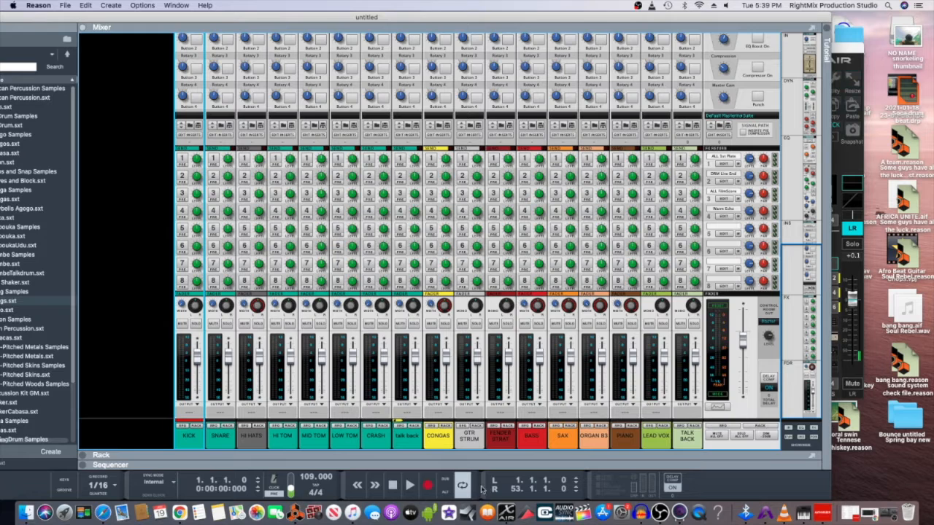
left_click(505, 512)
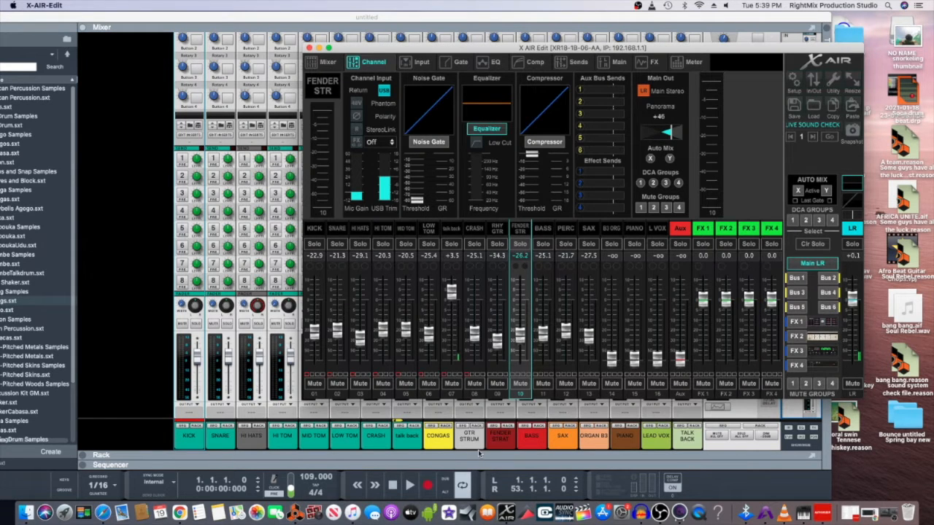
left_click(411, 487)
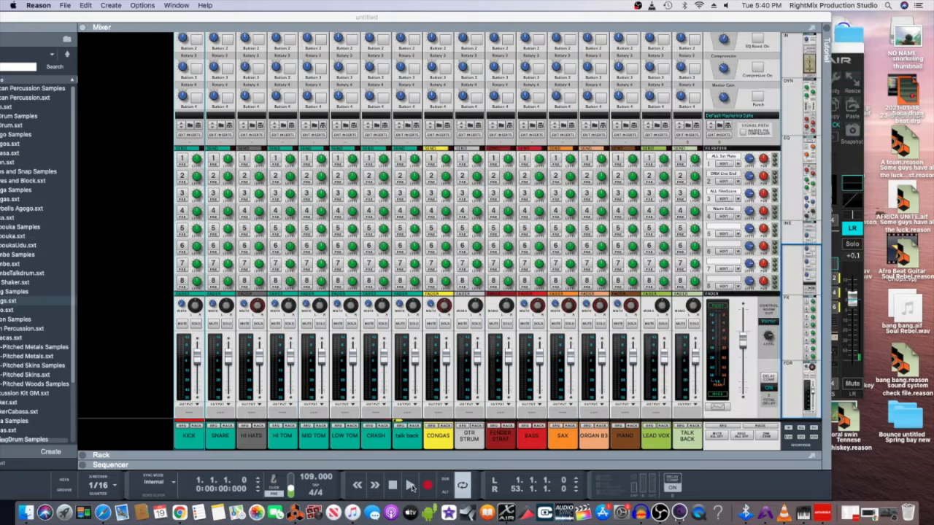
left_click(507, 513)
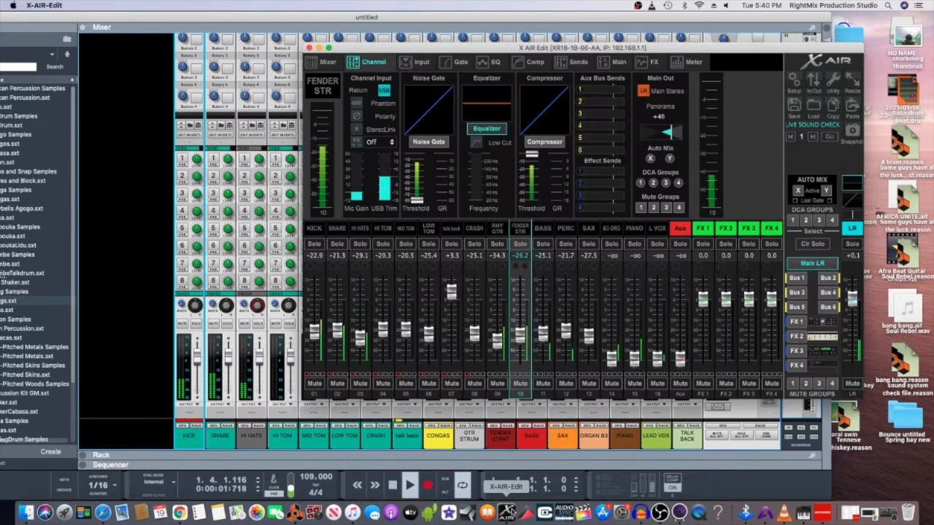
- Raise B3 ORG to -34.7 and PIANO to -26.0 dB, panning PIANO right to +42
left_click_drag(611, 359, 615, 344)
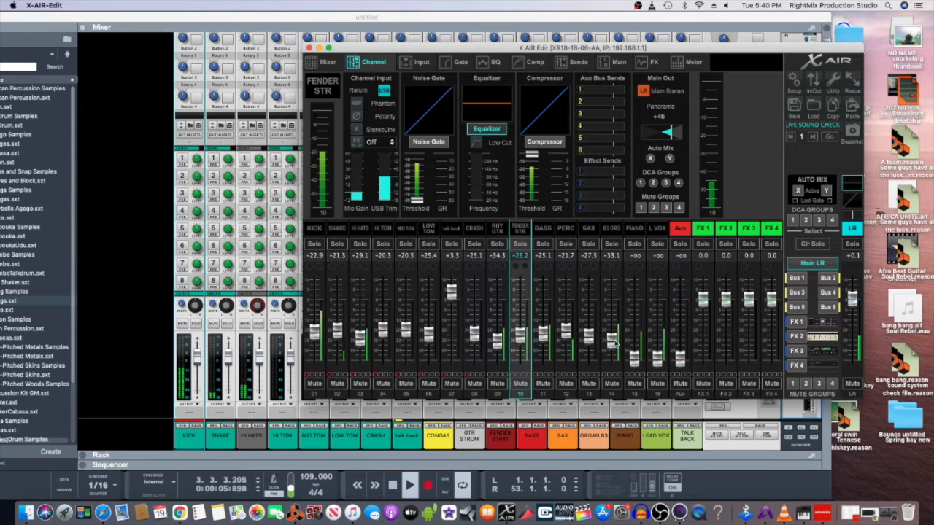
left_click_drag(630, 360, 636, 337)
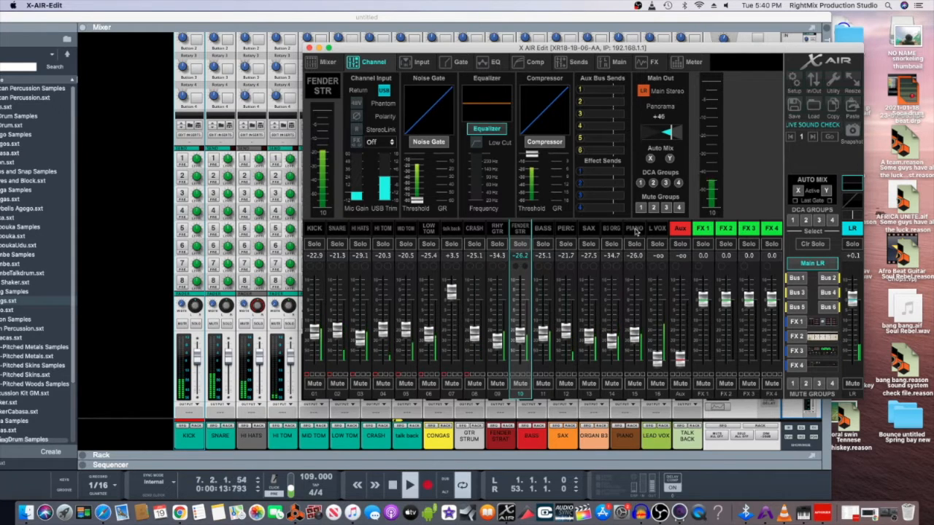
left_click(634, 229)
left_click_drag(665, 130, 686, 138)
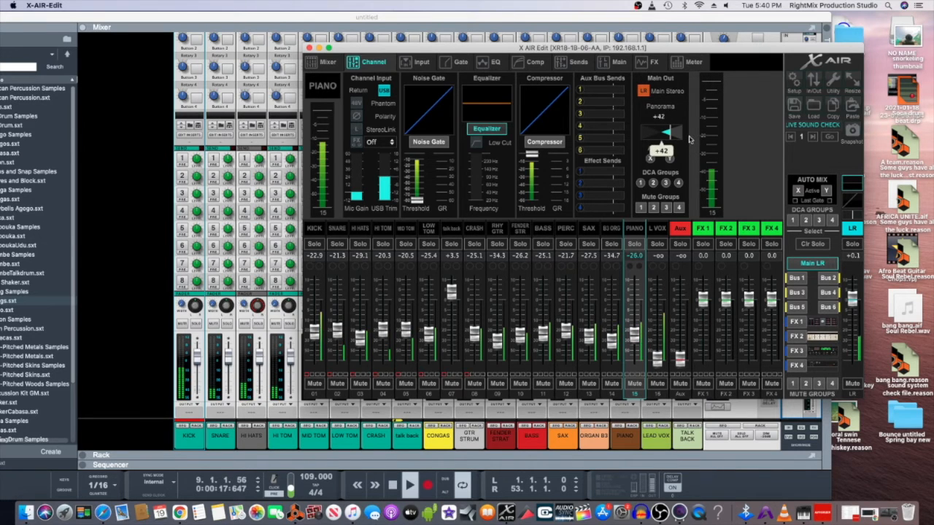
- Pan channel 14 B3 ORG to +46, raise L VOX to -19.0 dB, then stop Reason playback
left_click(612, 230)
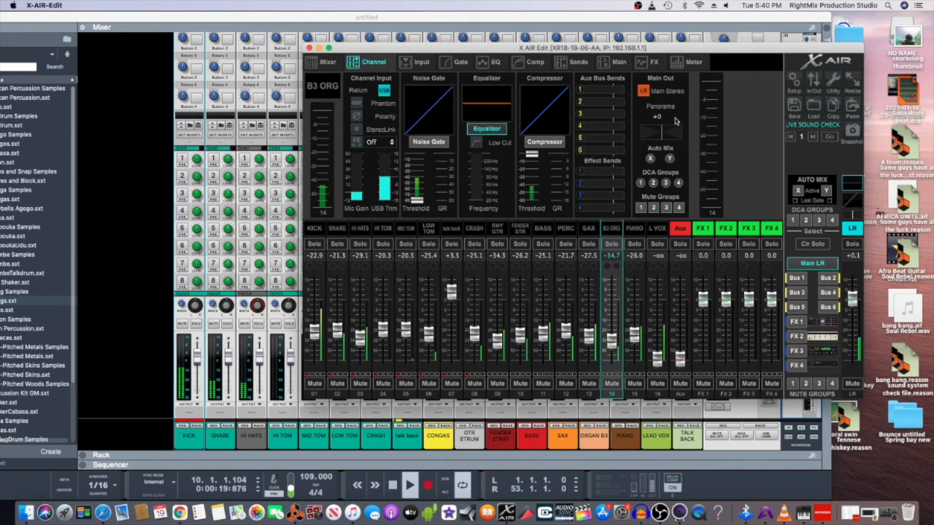
left_click_drag(665, 133, 634, 148)
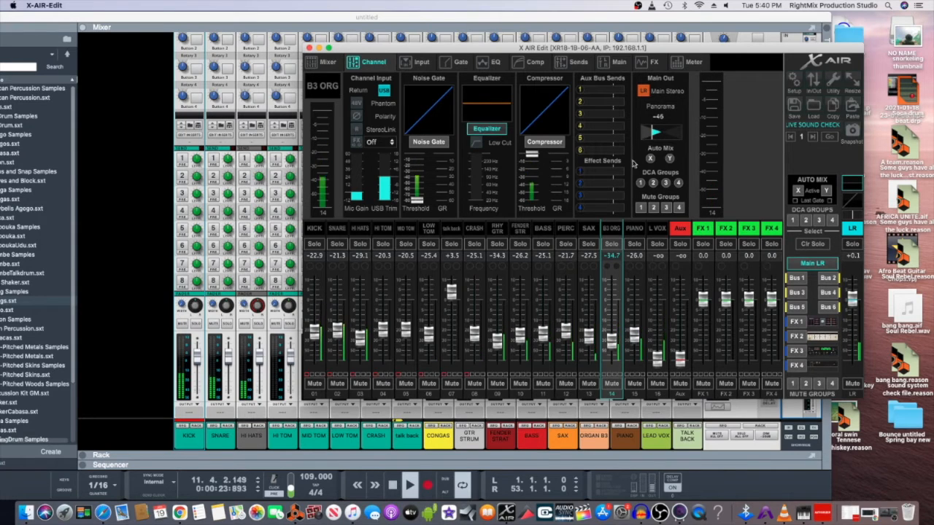
left_click_drag(656, 359, 656, 332)
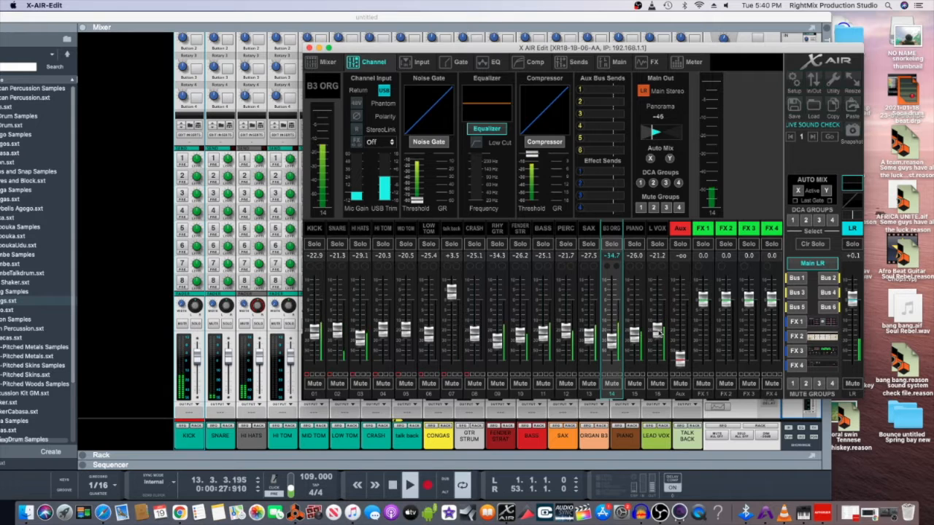
left_click_drag(658, 333, 659, 332)
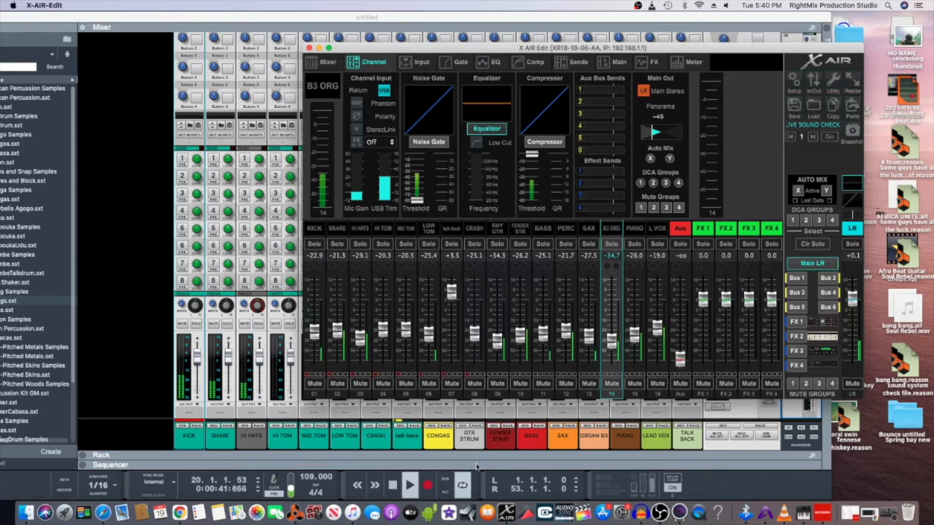
left_click(394, 486)
- Stop the song at bar 1 and return Reason from the Mixer to the sequencer track lanes
left_click(393, 485)
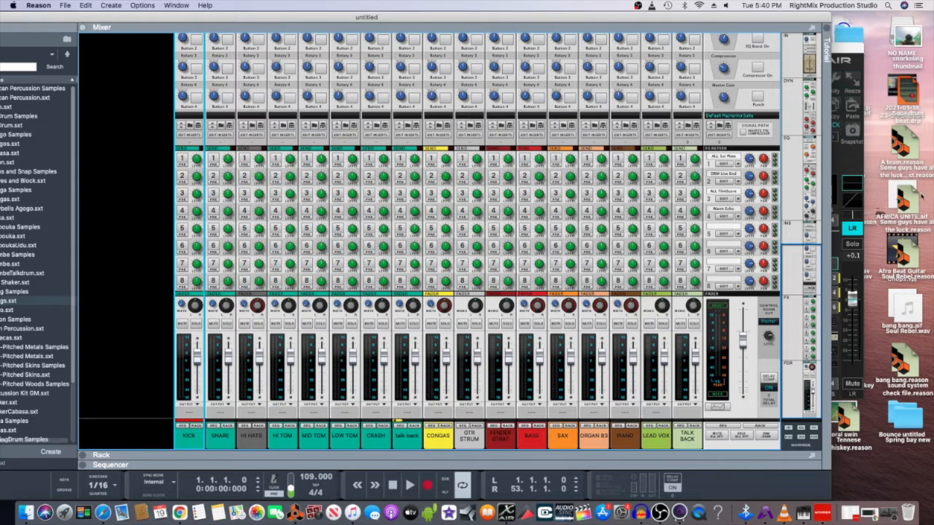
left_click(856, 166)
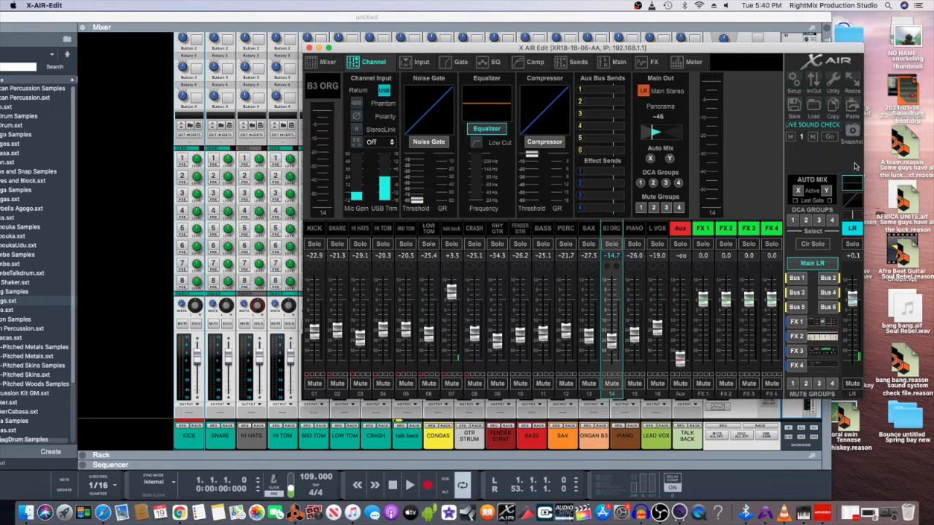
left_click(749, 462)
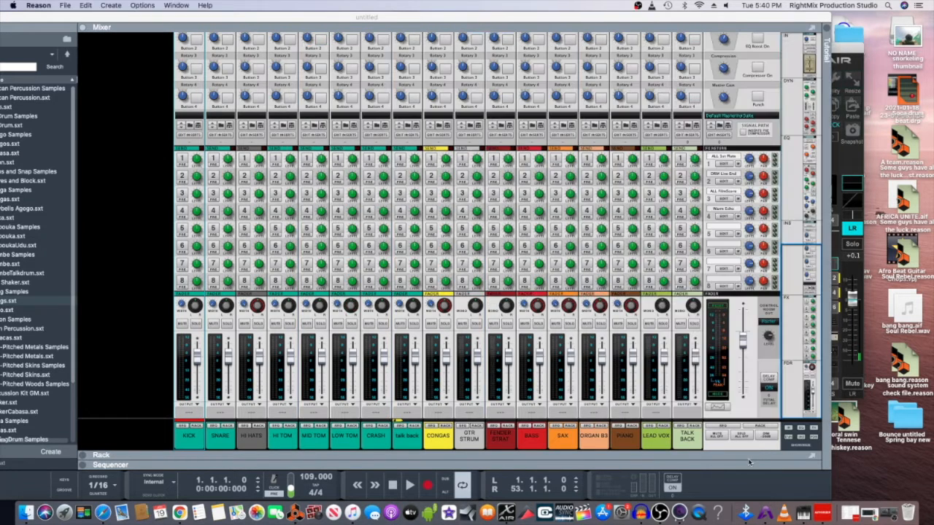
key("F7")
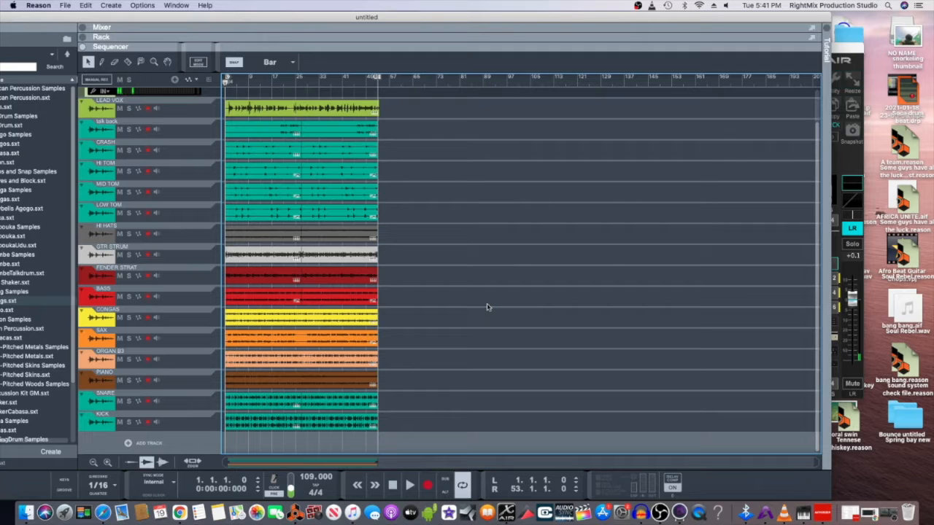
left_click(37, 6)
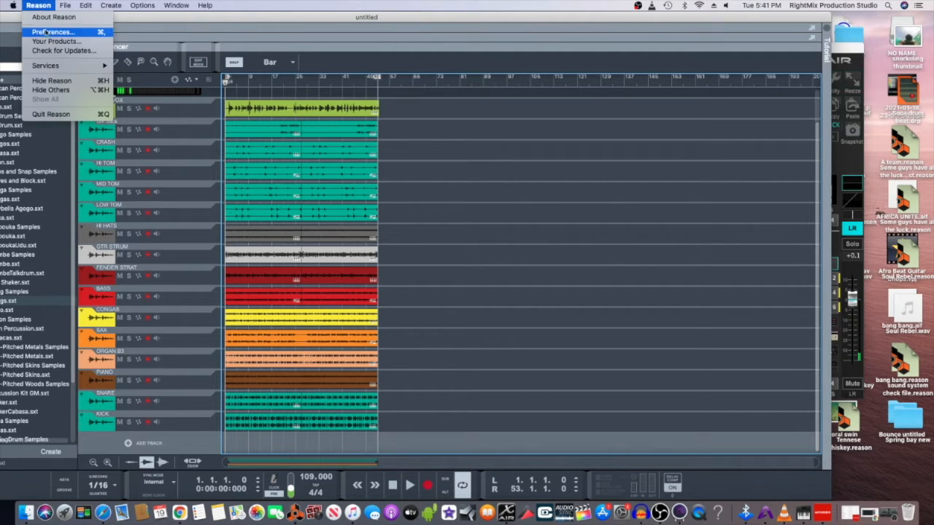
left_click(53, 33)
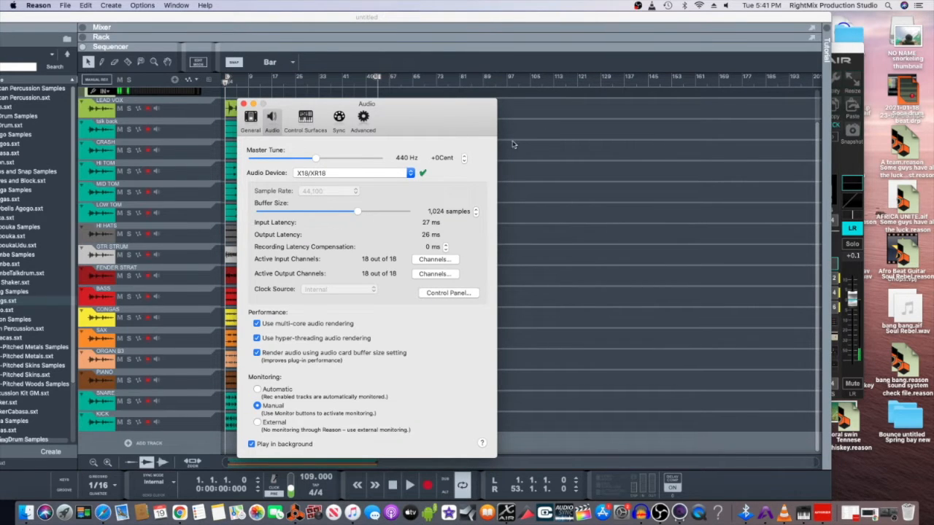
left_click(574, 156)
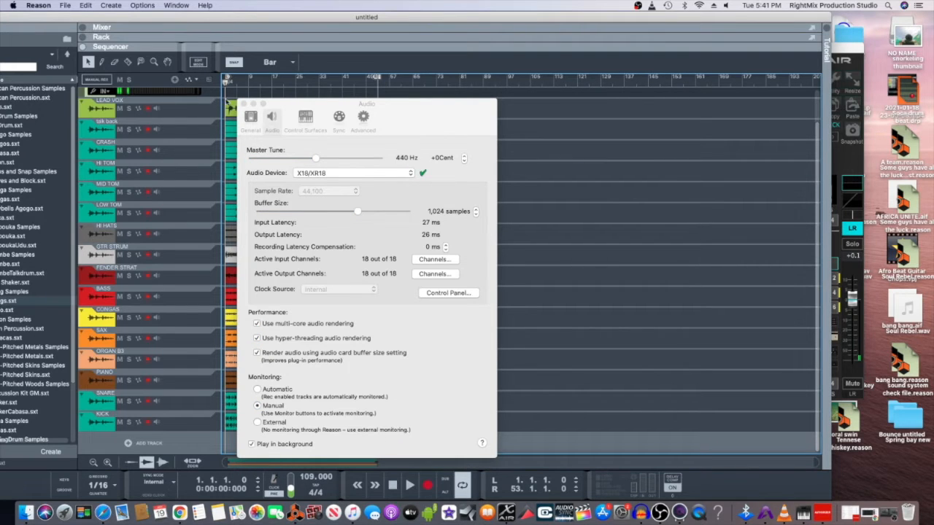
left_click(243, 104)
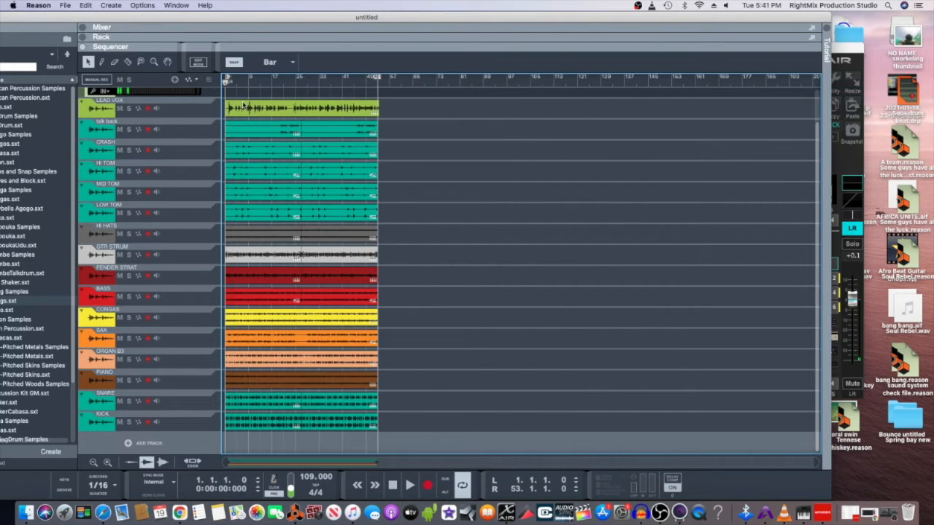
left_click(505, 513)
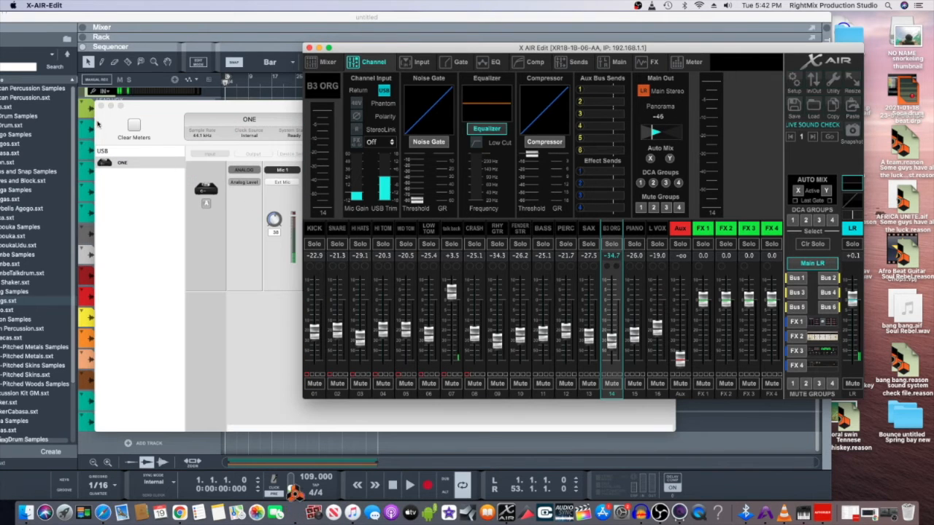
- Close the Apogee Maestro ONE window and bring OBS Studio in front of X-AIR-Edit
left_click(101, 106)
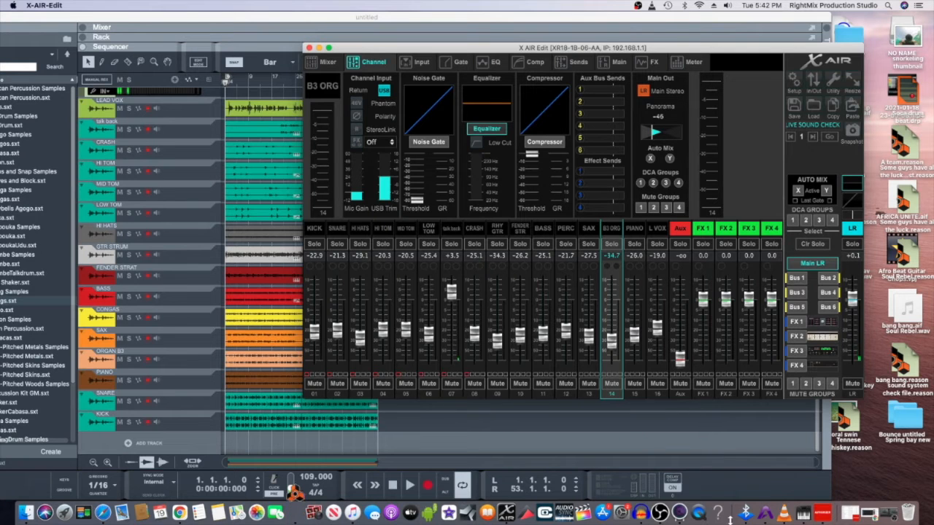
left_click(660, 513)
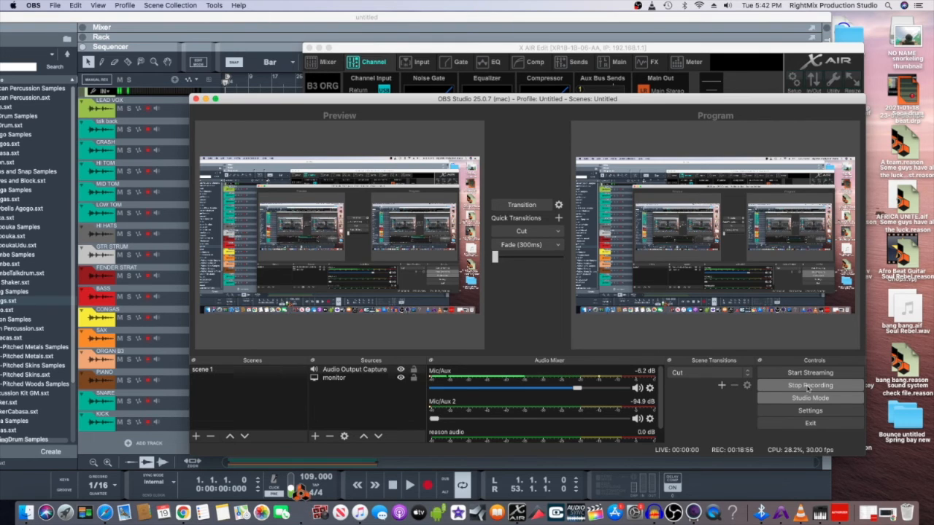
- Choose Stop Recording in the OBS Controls panel to bring up the stop confirmation
left_click(808, 386)
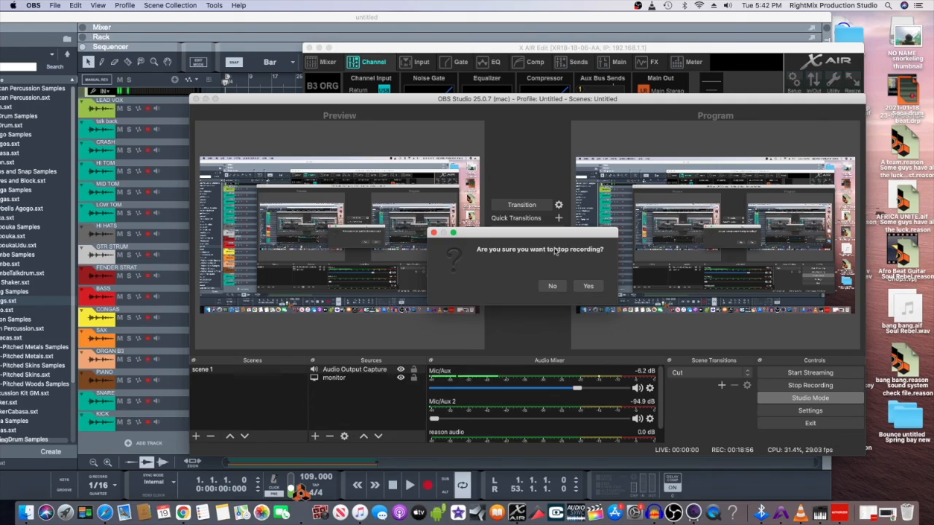